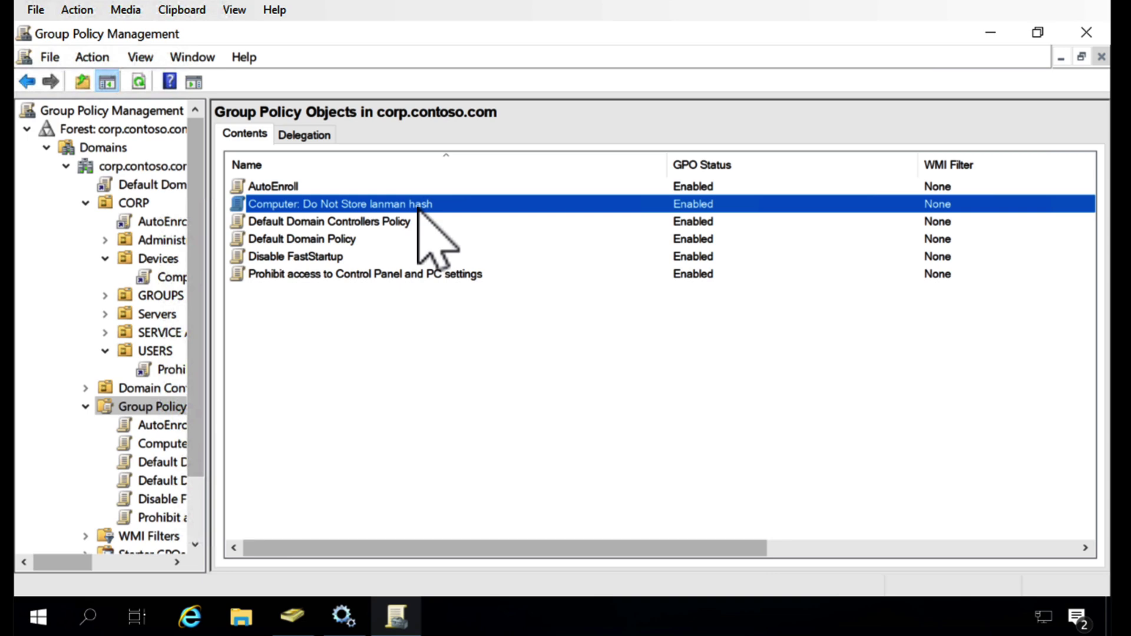
# Step: Save the report of the "Computer: Do Not Store lanman hash" GPO to Downloads as an XML file
pyautogui.rightClick(419, 208)
pyautogui.click(527, 349)
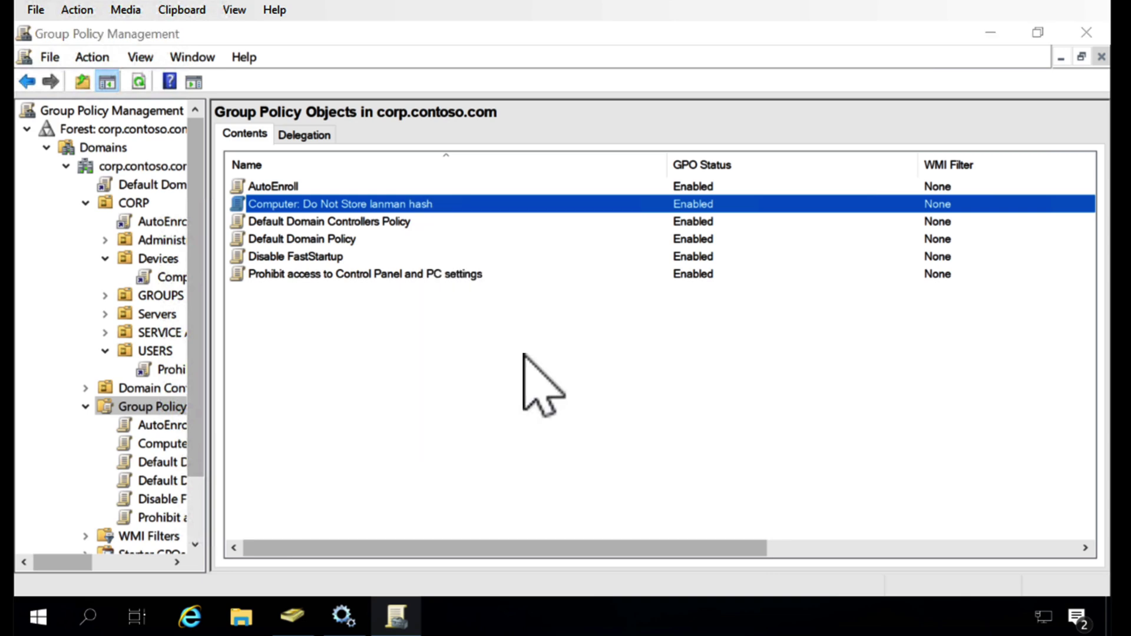
pyautogui.click(601, 462)
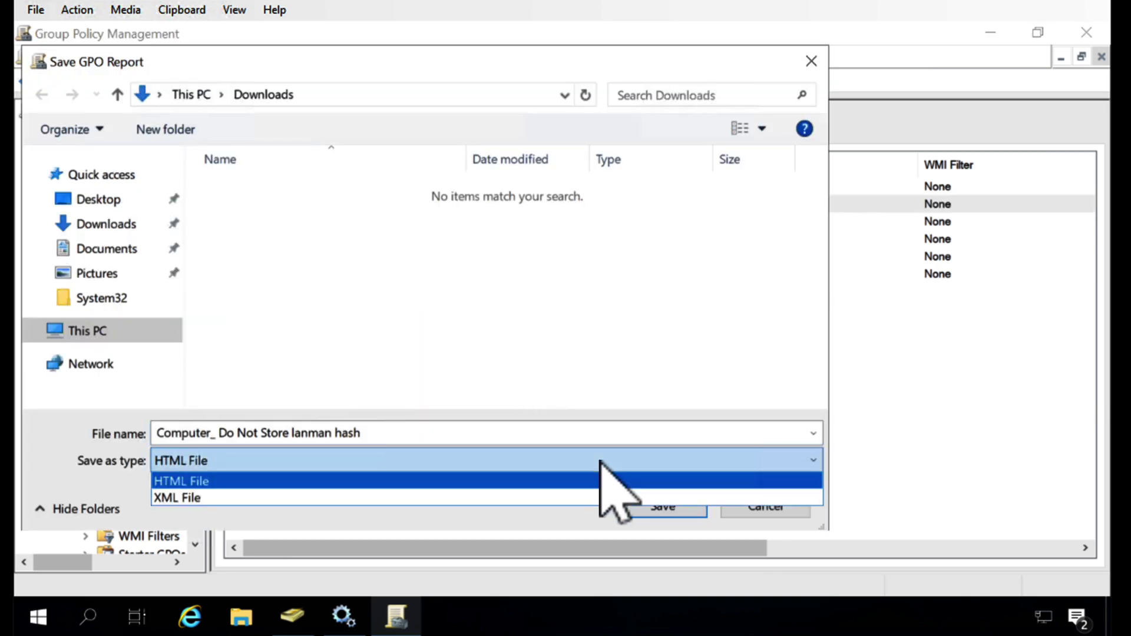
pyautogui.click(604, 498)
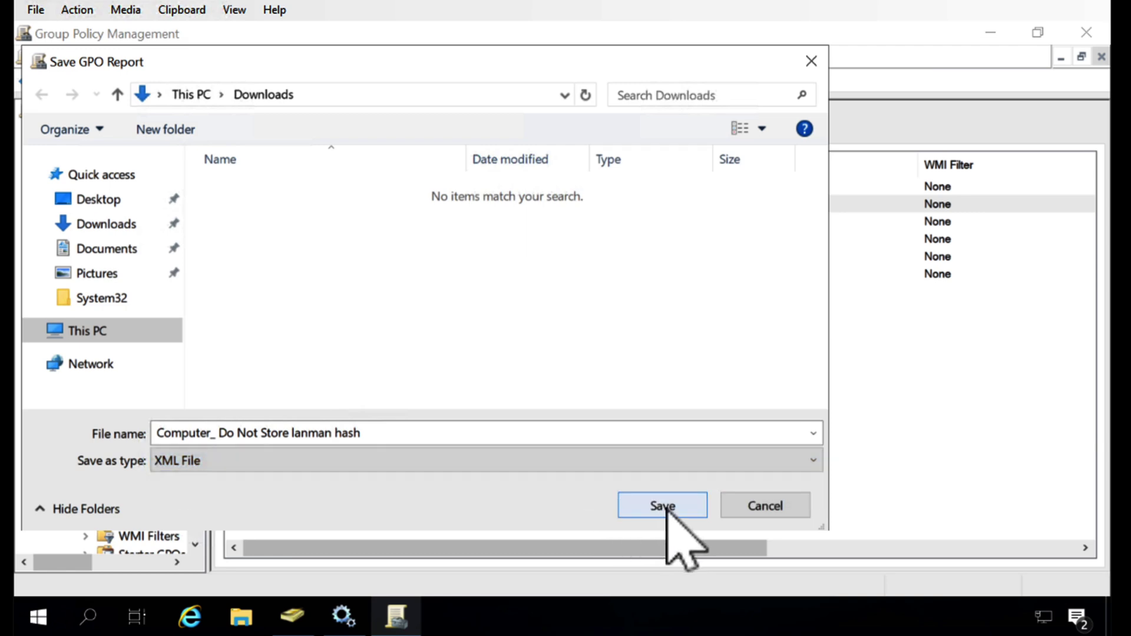
pyautogui.click(663, 507)
# Step: Save the report of the "Prohibit access to Control Panel and PC settings" GPO to Downloads as an XML file
pyautogui.rightClick(454, 272)
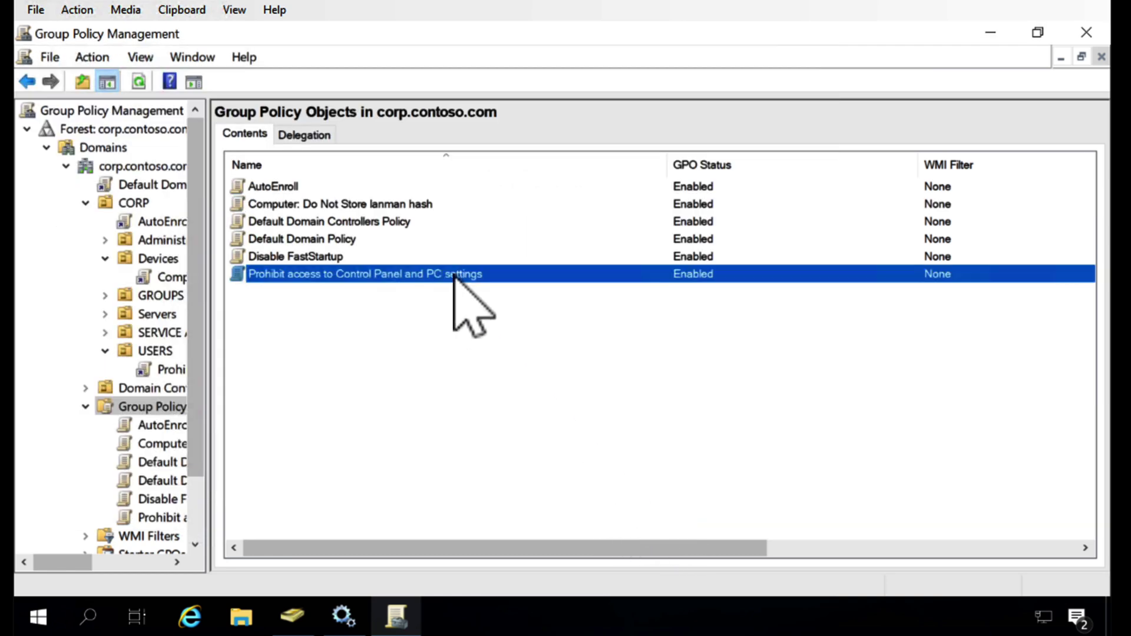
pyautogui.click(565, 414)
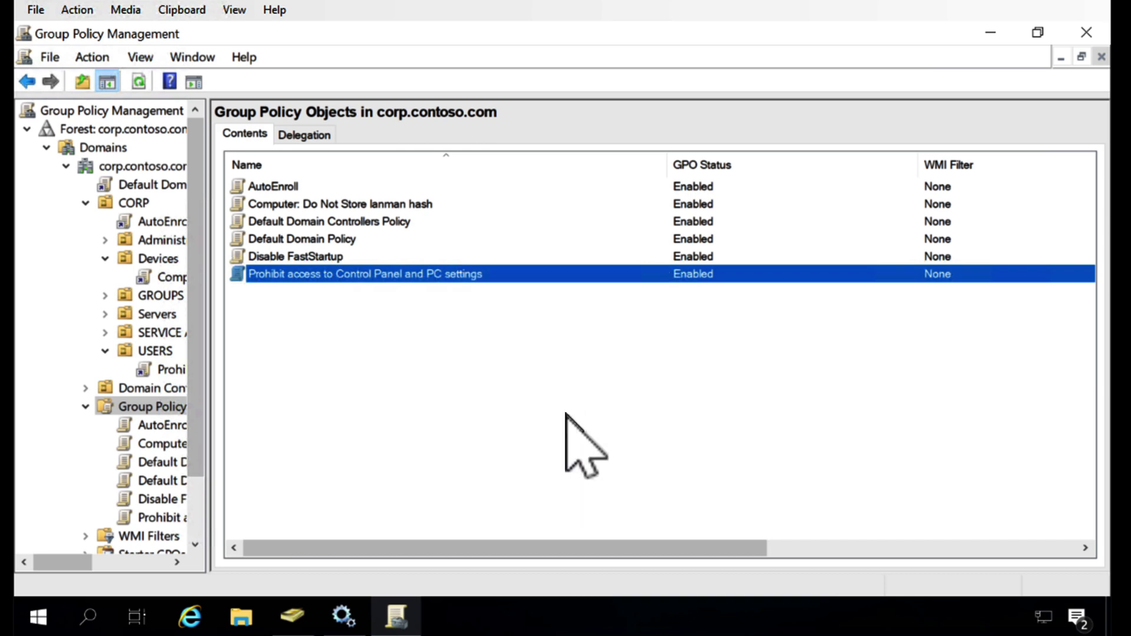
pyautogui.click(384, 462)
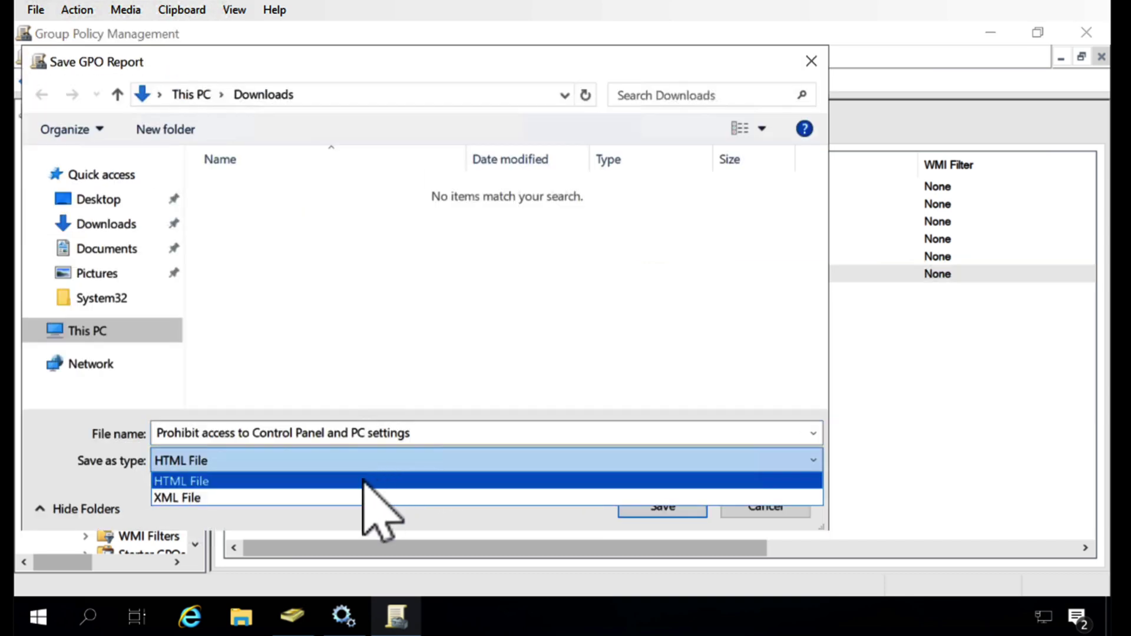
pyautogui.click(344, 498)
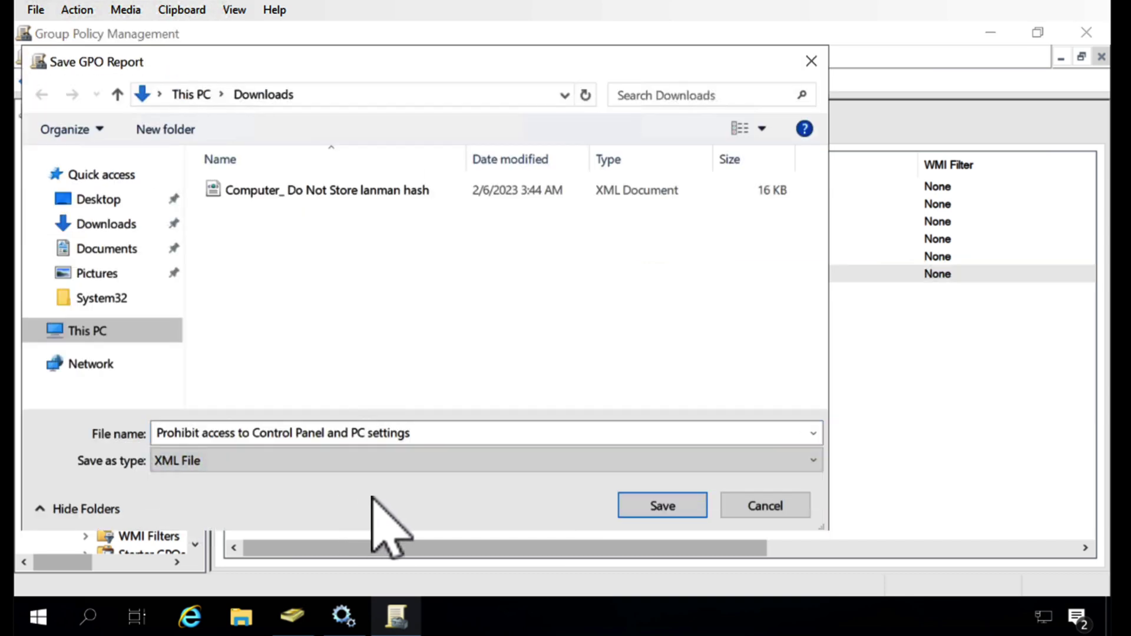
pyautogui.click(641, 506)
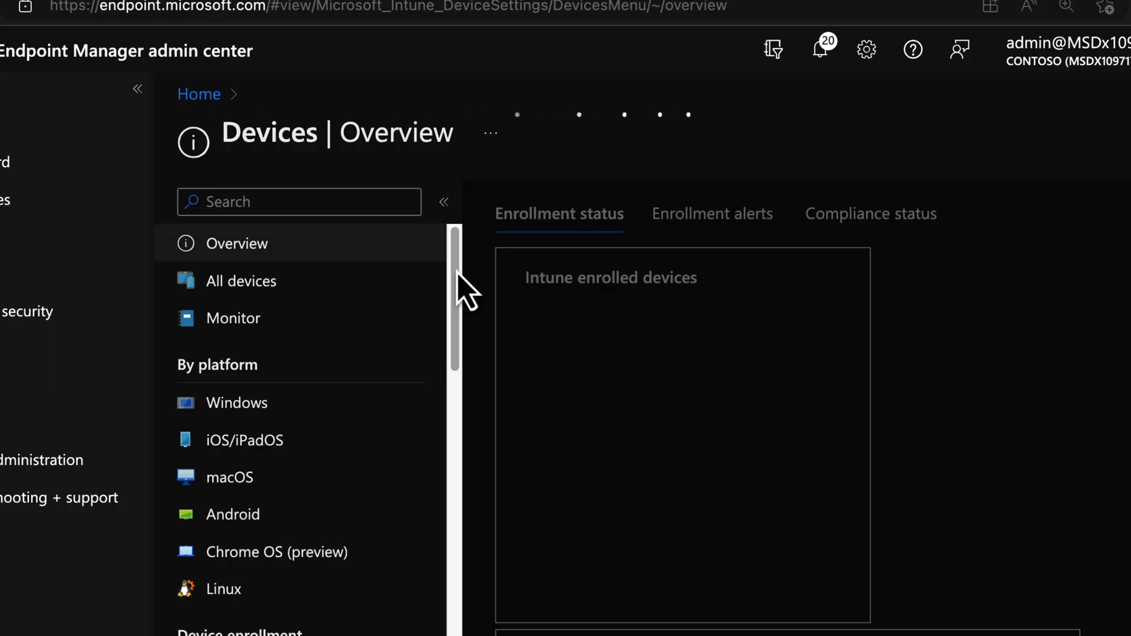
# Step: In the Microsoft Endpoint Manager admin center, import both GPO XML files from the Transfer folder into Group Policy analytics
pyautogui.moveTo(458, 273); pyautogui.dragTo(462, 462)
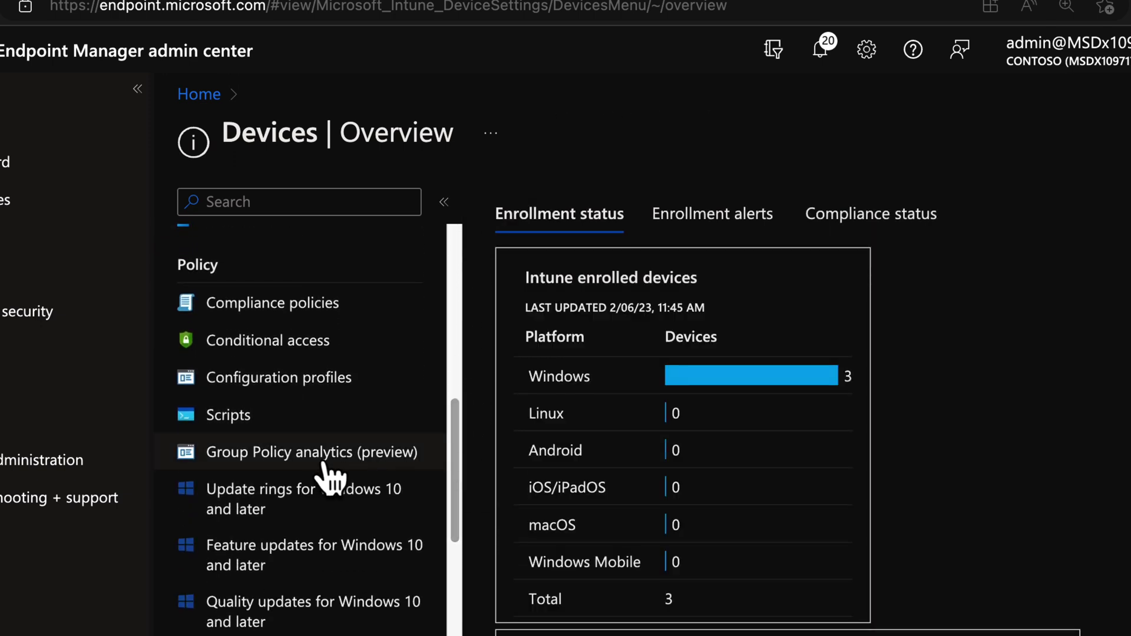
pyautogui.click(321, 463)
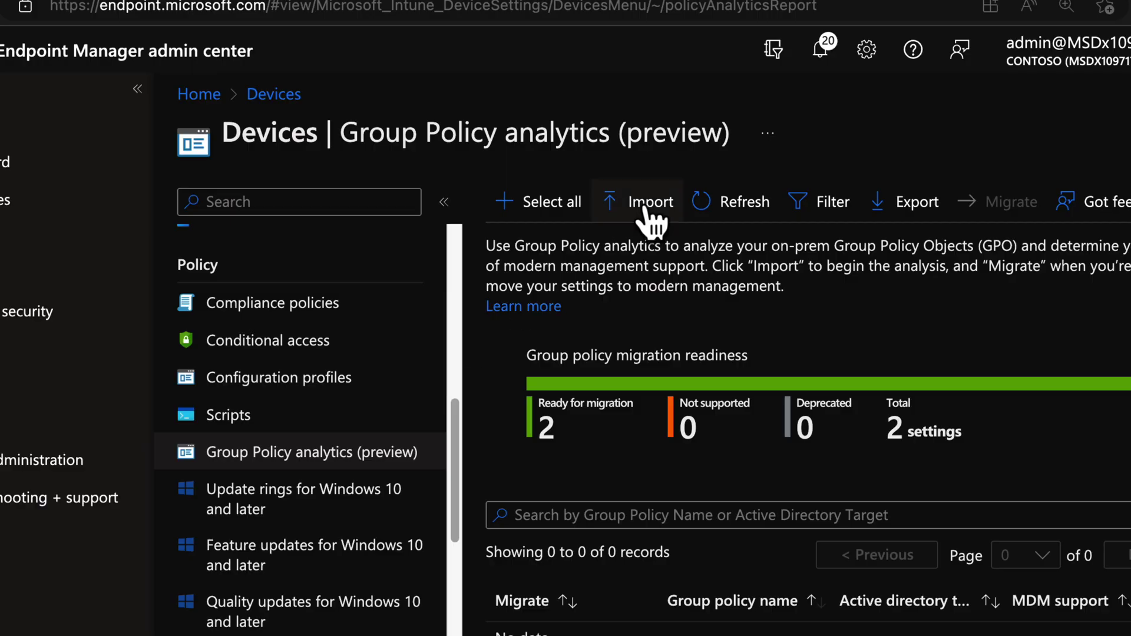
pyautogui.click(652, 204)
pyautogui.click(1111, 264)
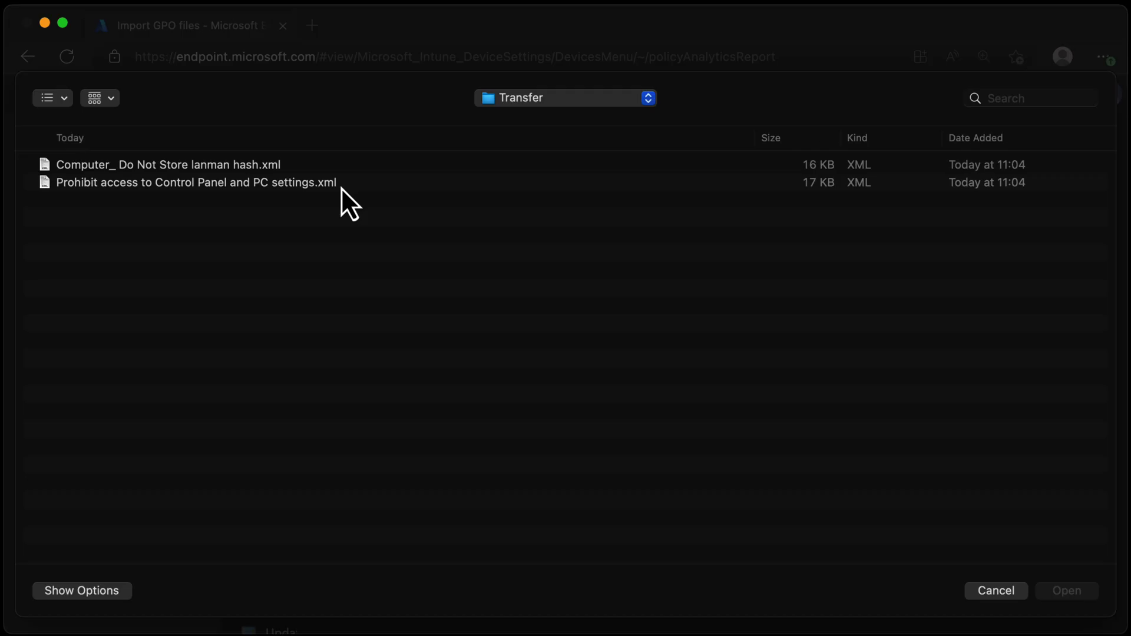
pyautogui.press('super+a')
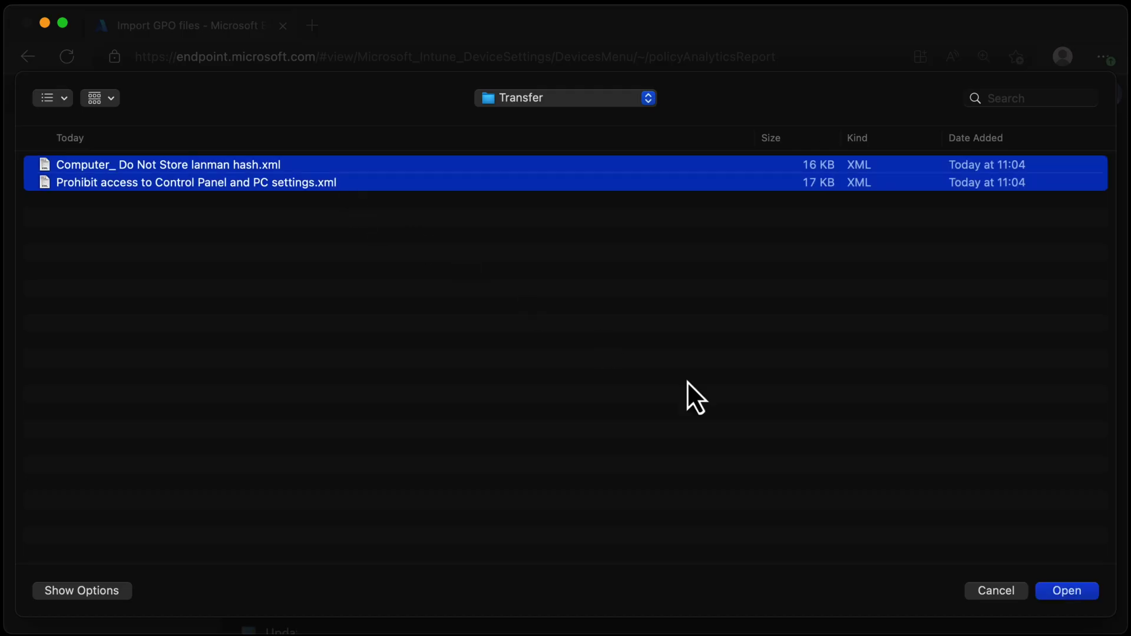
pyautogui.click(1066, 591)
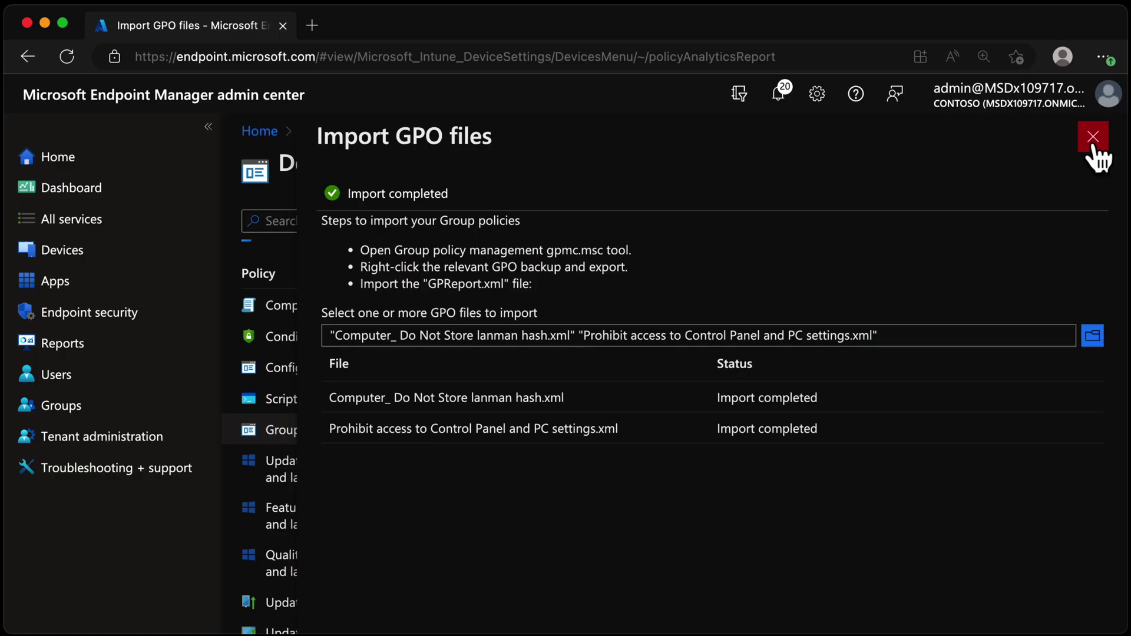
pyautogui.click(1093, 137)
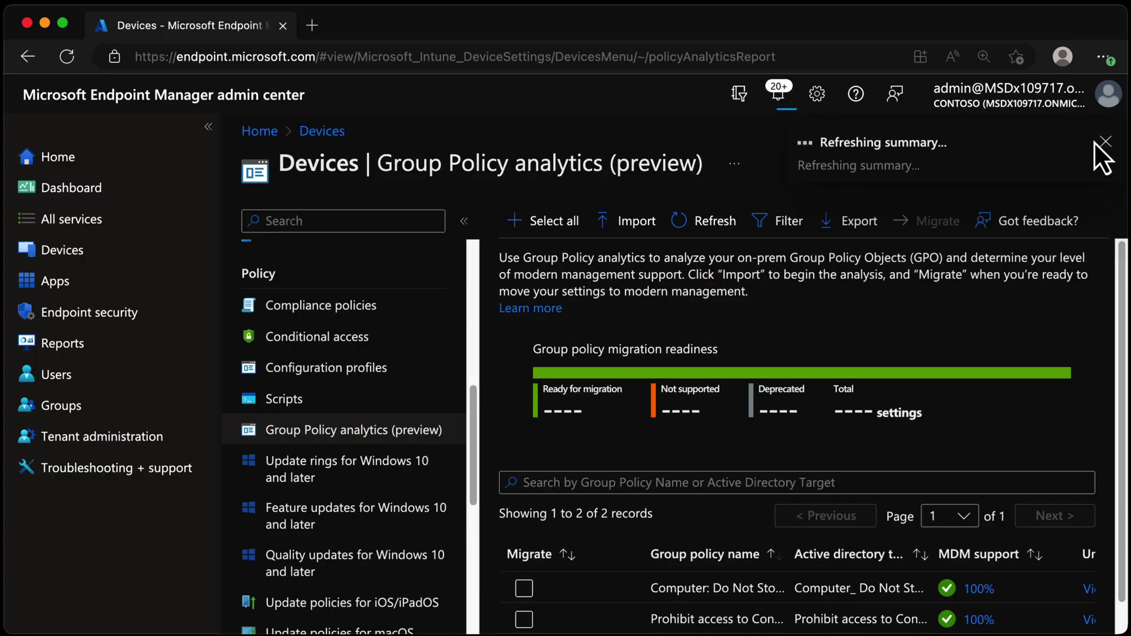
# Step: Narrow the Group policy name column and examine the MDM support of the two imported policies
pyautogui.scroll(-1, 1119, 316)
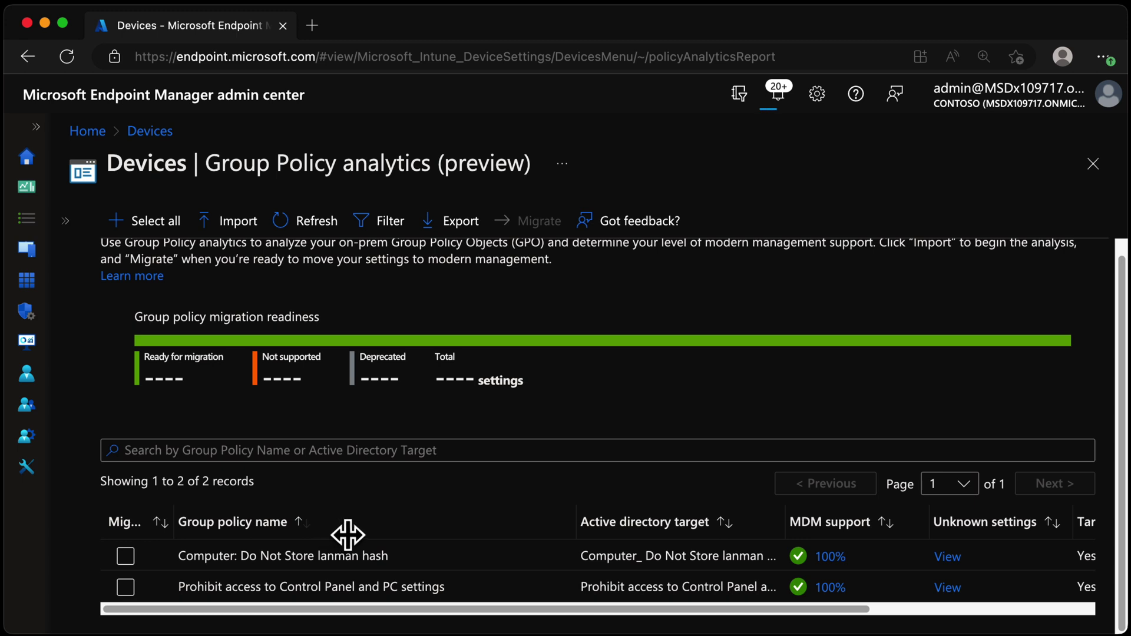
pyautogui.moveTo(576, 521); pyautogui.dragTo(485, 524)
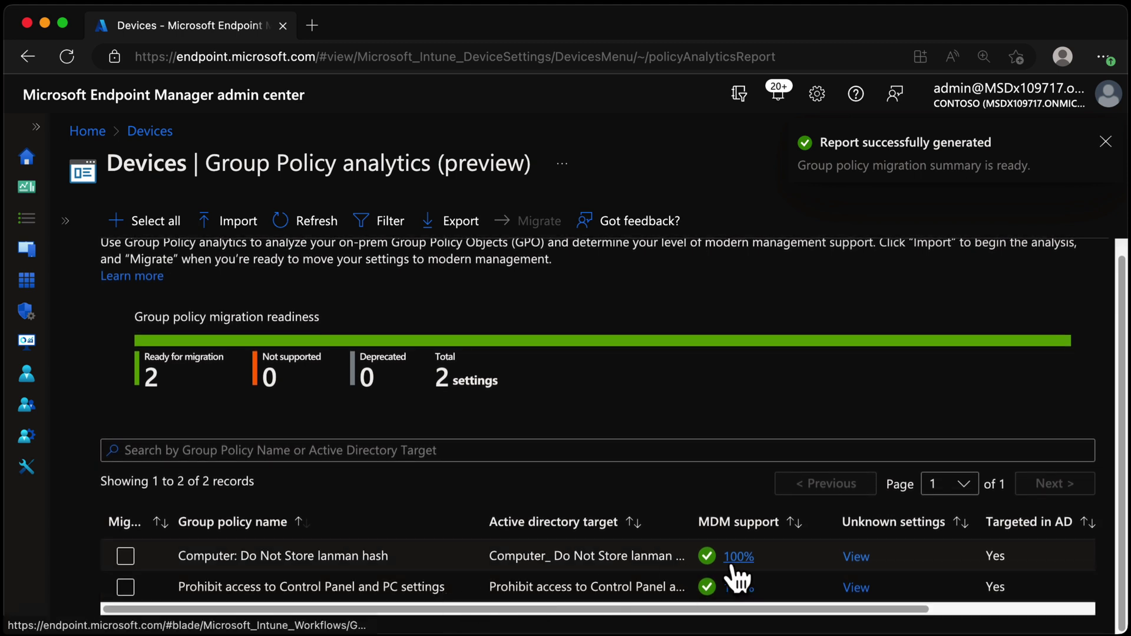
pyautogui.moveTo(669, 610); pyautogui.dragTo(611, 618)
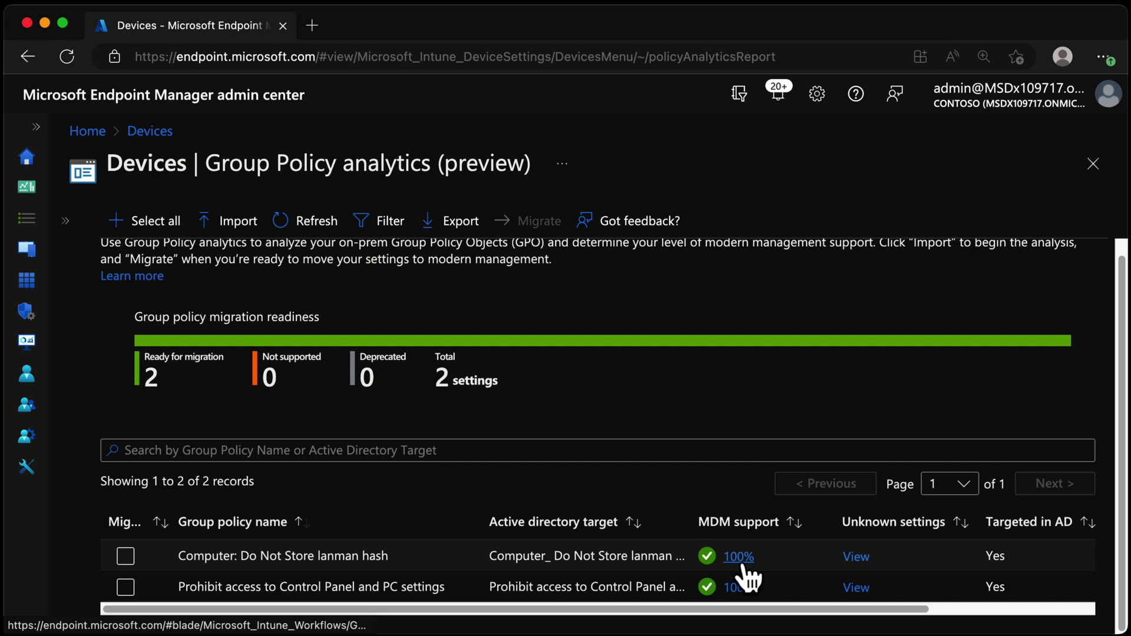
# Step: Open the MDM support details of "Computer: Do Not Store lanman hash" and examine the full setting name, value, scope and CSP mapping
pyautogui.click(743, 561)
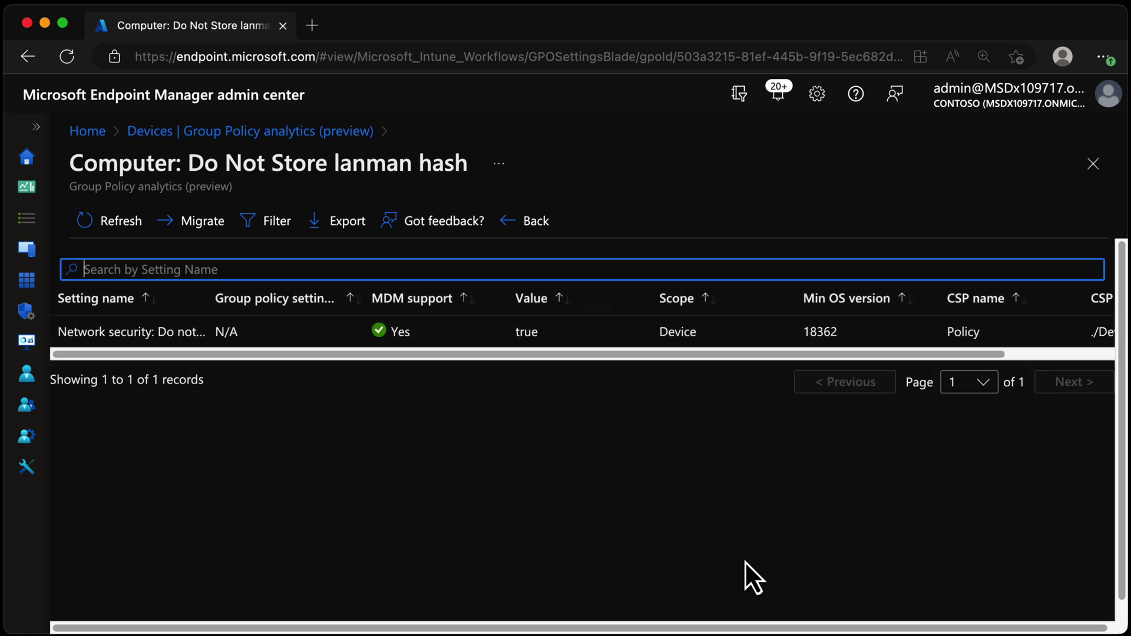
pyautogui.moveTo(211, 295); pyautogui.dragTo(557, 293)
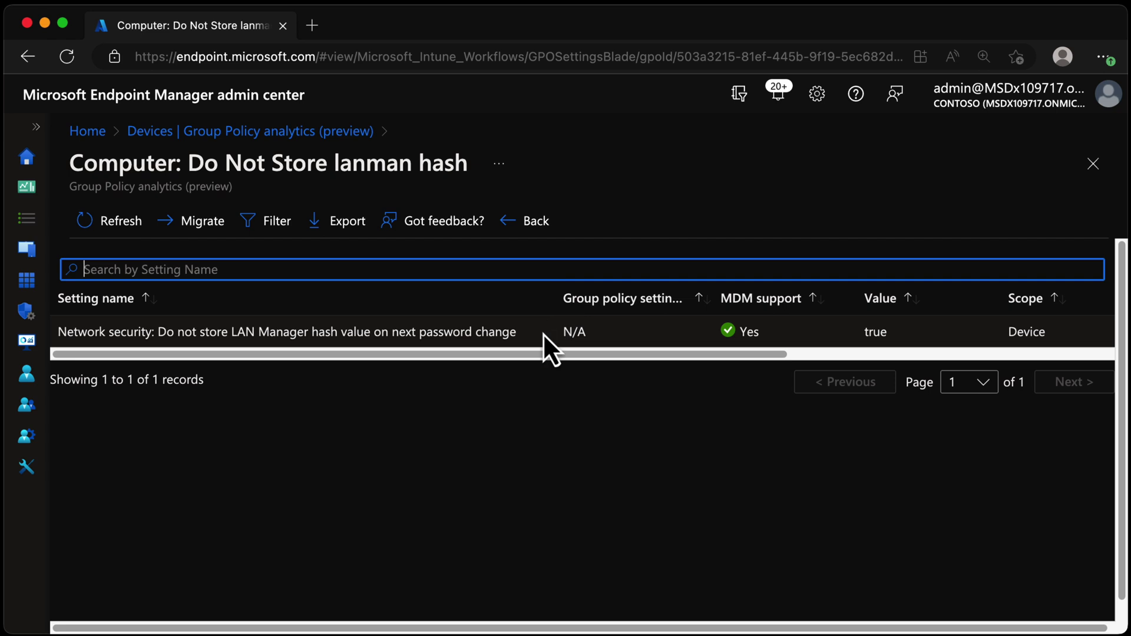
pyautogui.moveTo(535, 356); pyautogui.dragTo(885, 344)
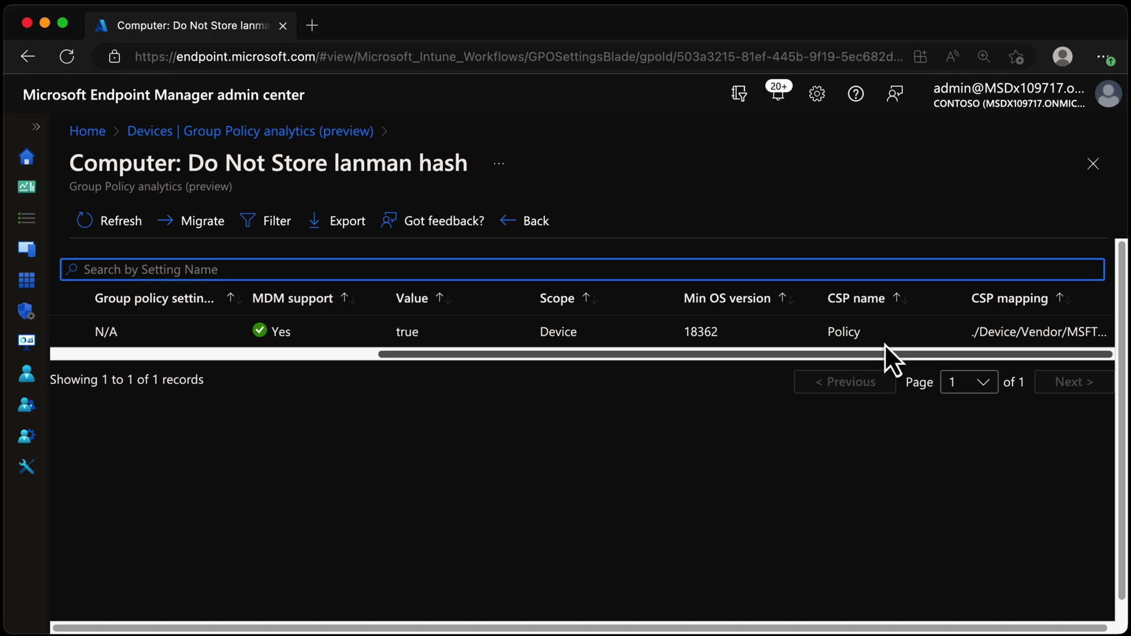
pyautogui.click(206, 330)
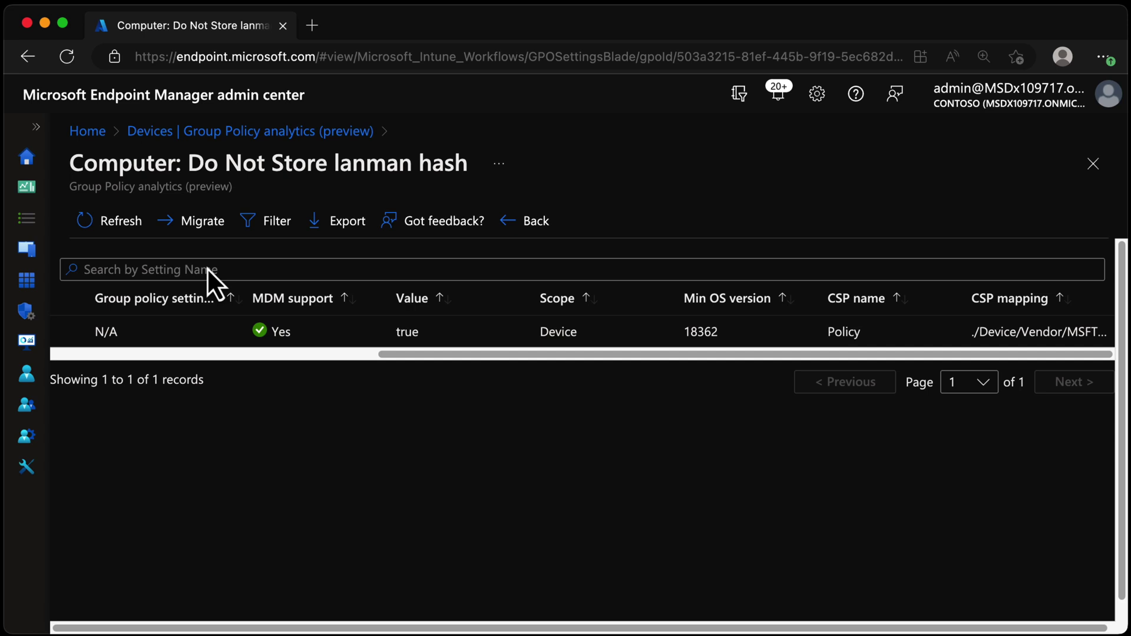
# Step: Select the policy's LAN Manager hash setting for migration to the cloud, preview its configuration, and close the wizard without migrating
pyautogui.click(204, 223)
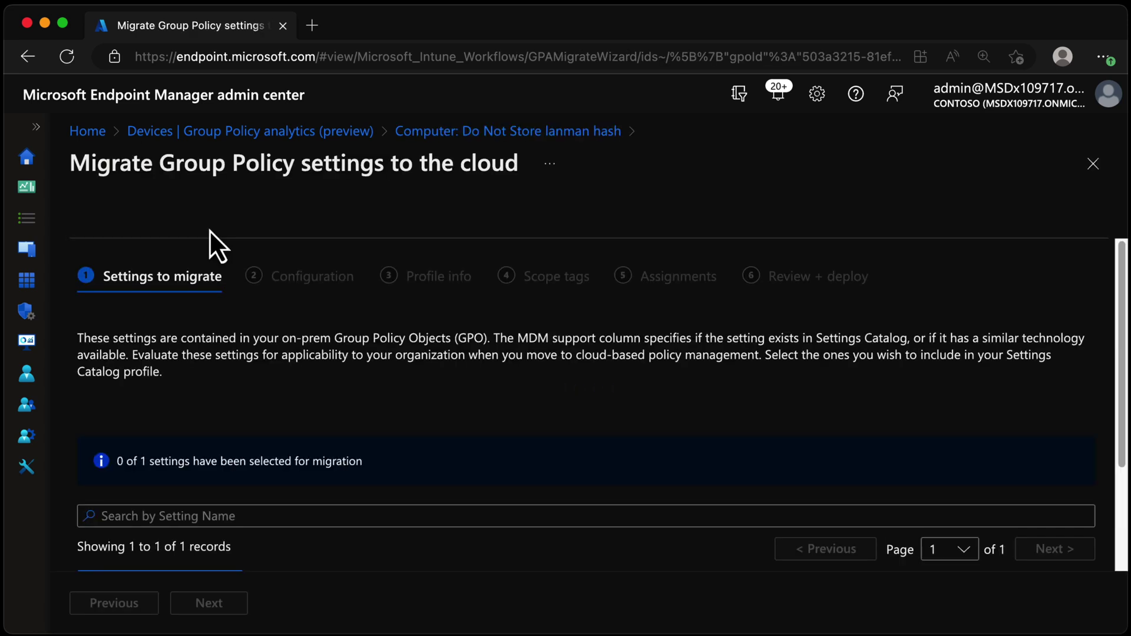
pyautogui.scroll(-3, 566, 406)
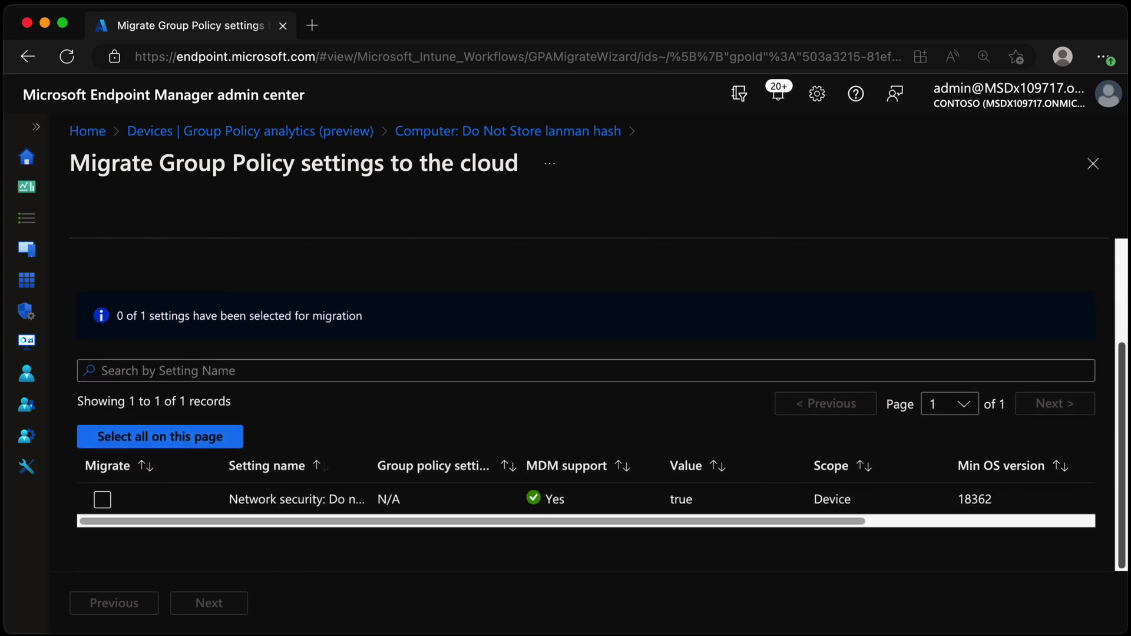
pyautogui.click(103, 500)
pyautogui.click(224, 608)
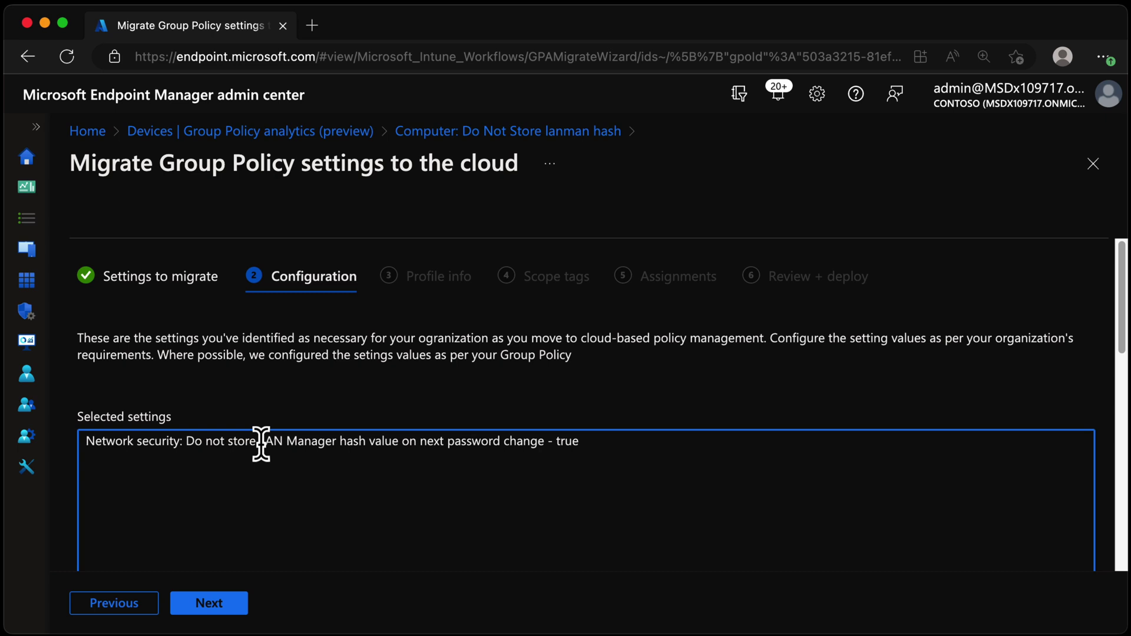
pyautogui.moveTo(261, 443); pyautogui.dragTo(335, 442)
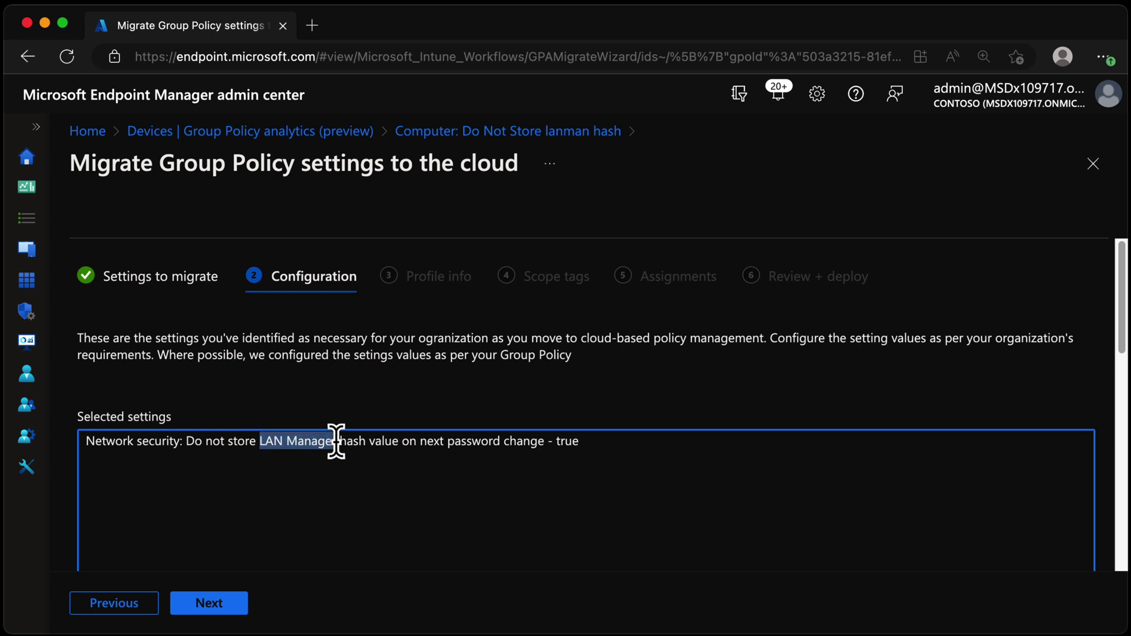
pyautogui.click(1094, 165)
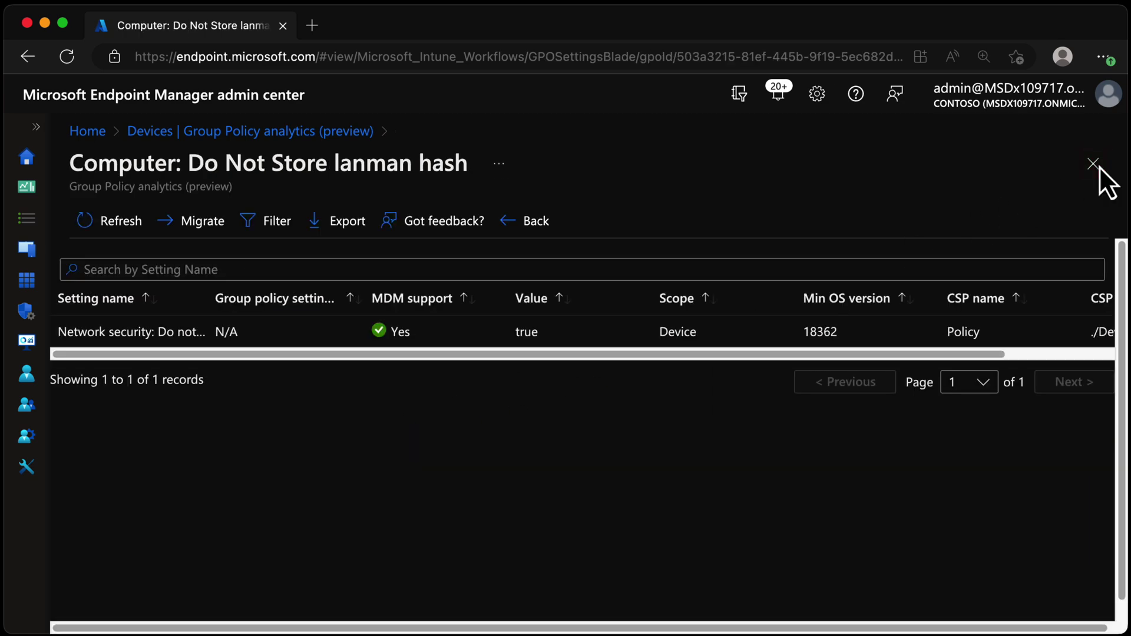
# Step: Open the profiles of the Security Baseline for Windows 10 and later in the Endpoint security baselines
pyautogui.click(157, 135)
pyautogui.click(63, 219)
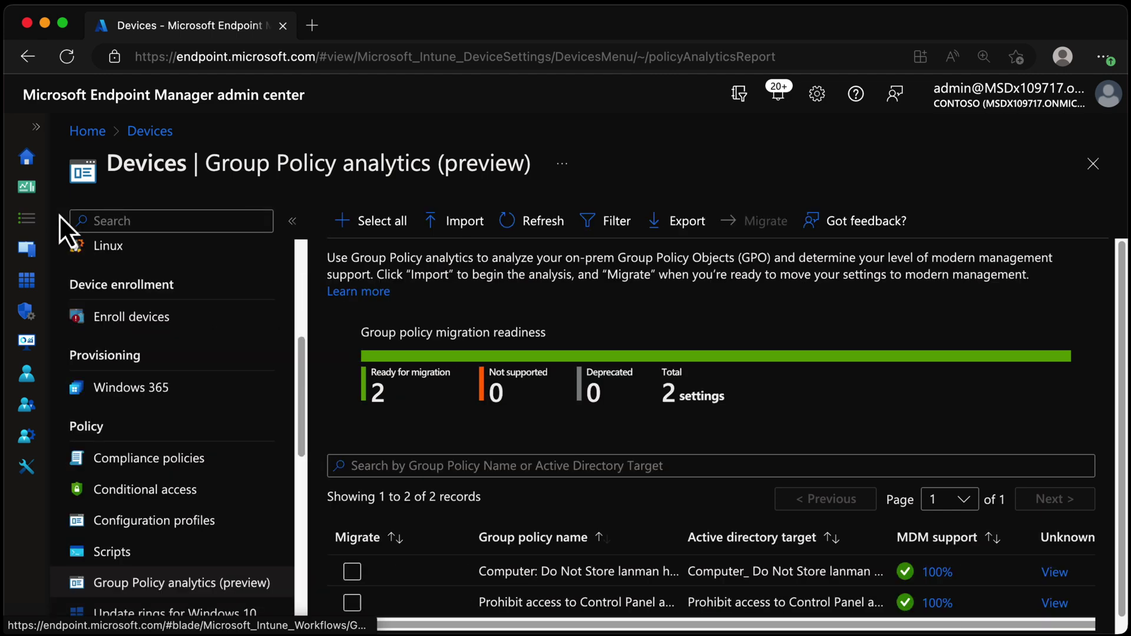
pyautogui.click(36, 127)
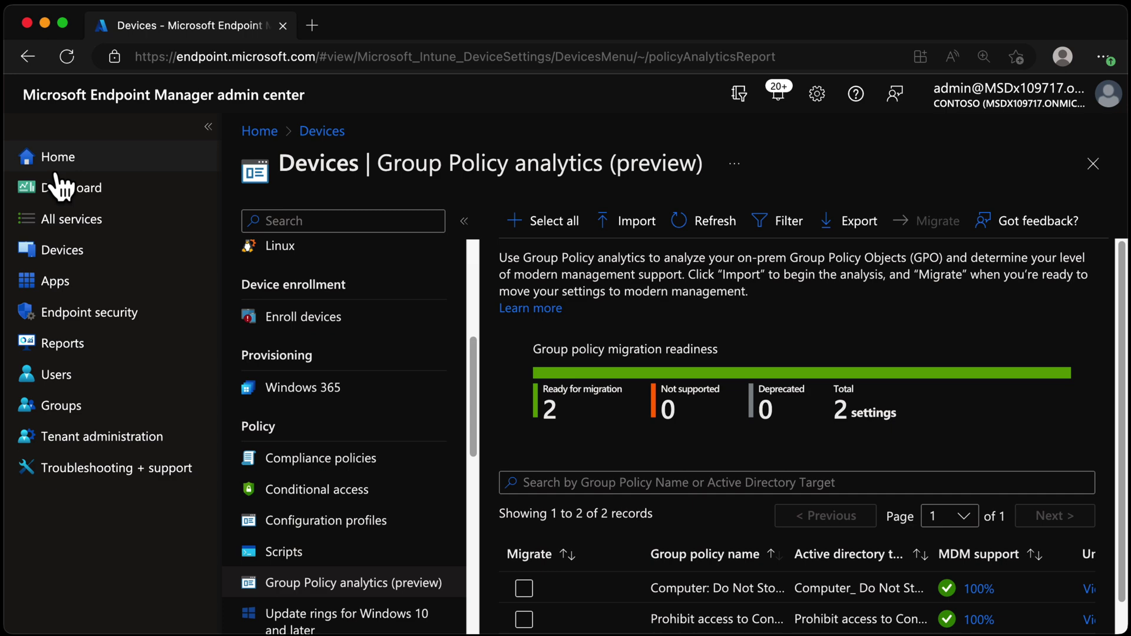
pyautogui.click(47, 315)
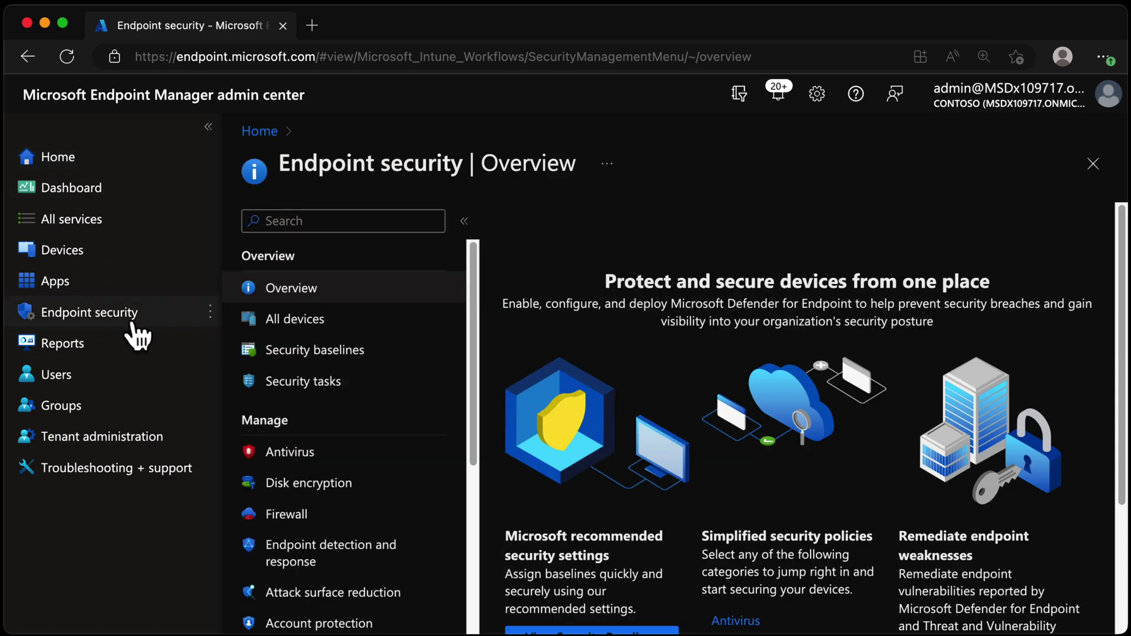
pyautogui.click(356, 354)
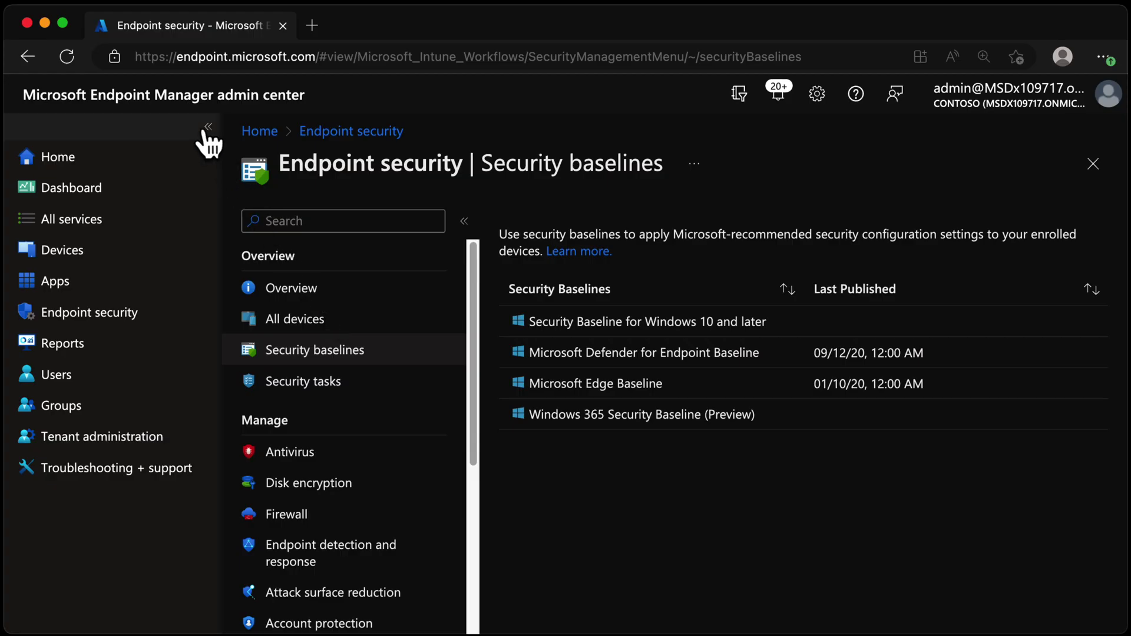
pyautogui.click(439, 307)
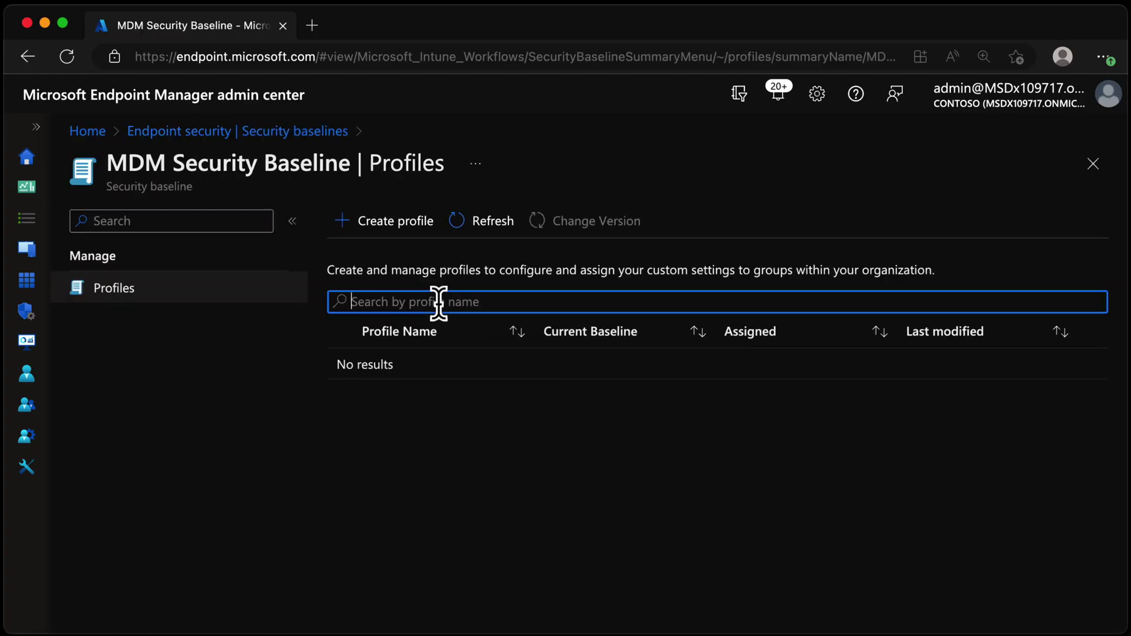
# Step: Start a new security baseline profile named "Example" and proceed to its configuration settings
pyautogui.click(395, 223)
pyautogui.click(397, 285)
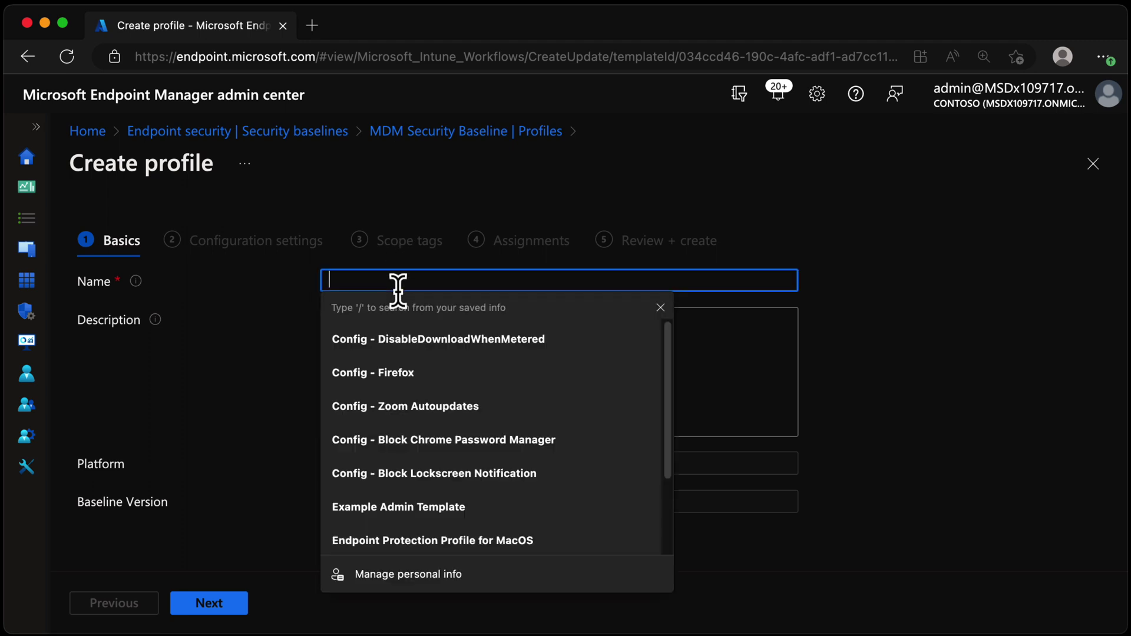
pyautogui.write('Example Admin Template')
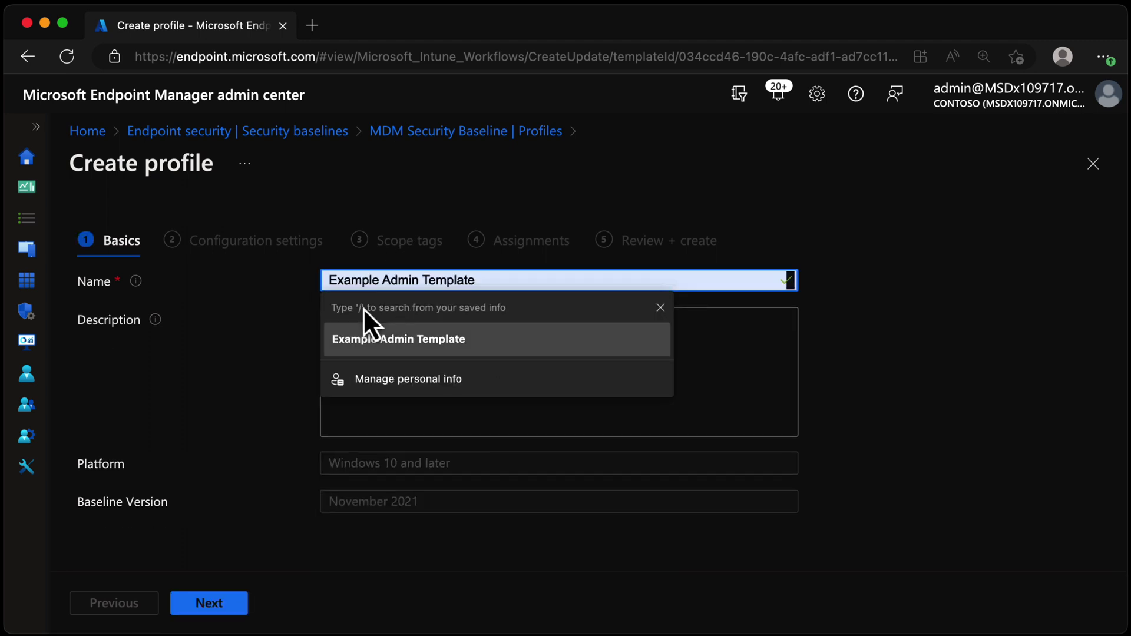
pyautogui.click(241, 370)
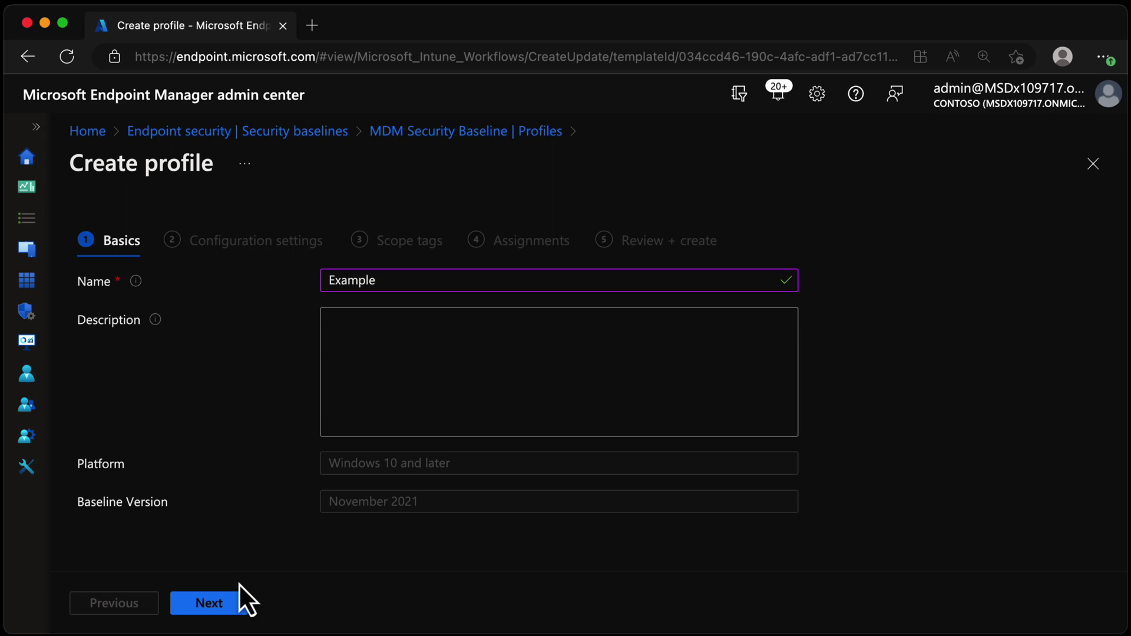
pyautogui.click(236, 608)
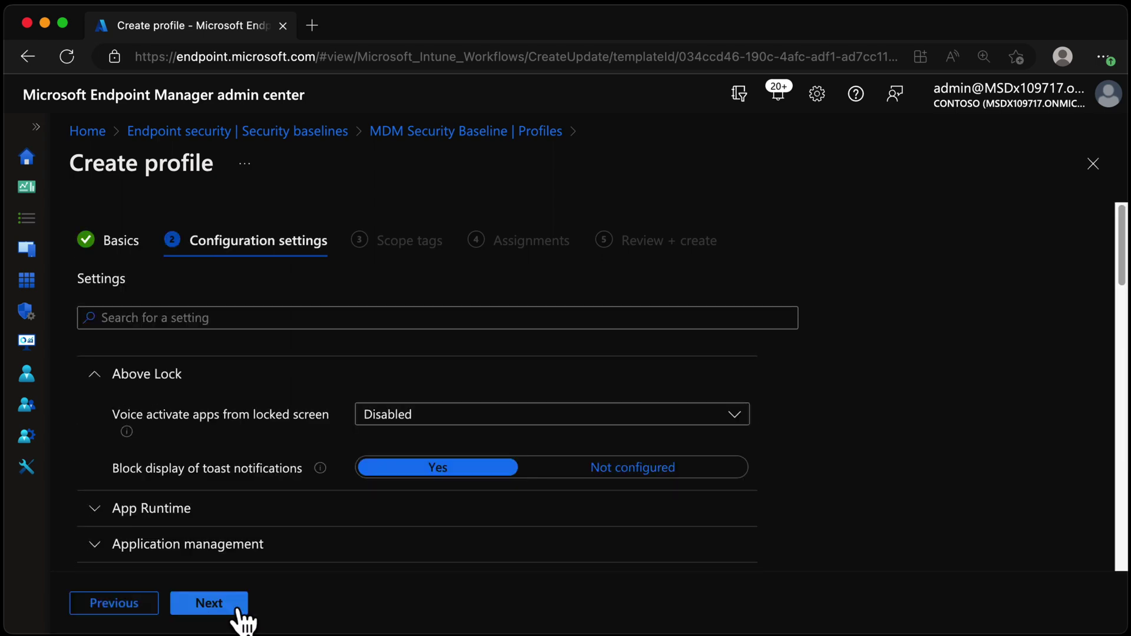
# Step: Expand the Audit category in the baseline's configuration settings and review its account logon and logoff audit options
pyautogui.scroll(-3, 323, 437)
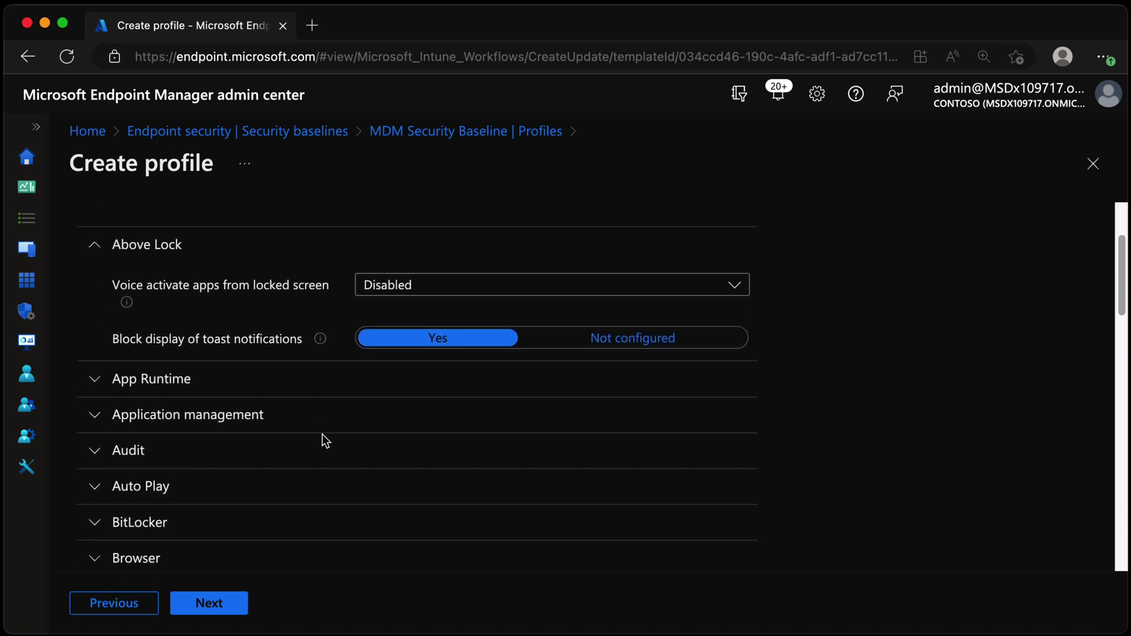
pyautogui.click(94, 445)
pyautogui.scroll(-5, 652, 443)
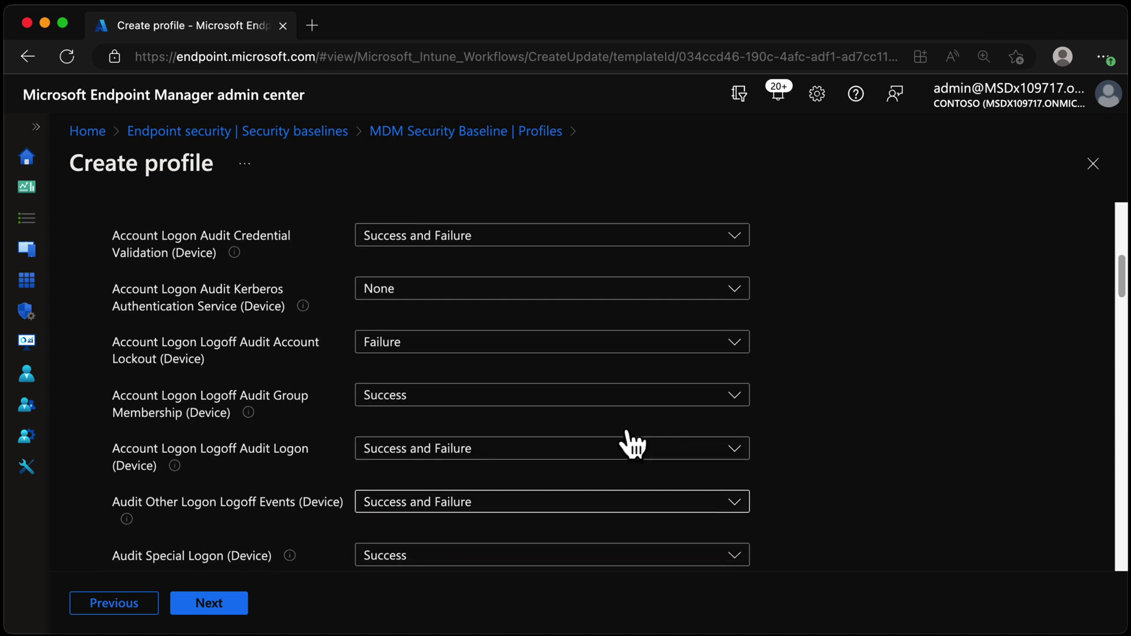
pyautogui.scroll(5, 492, 430)
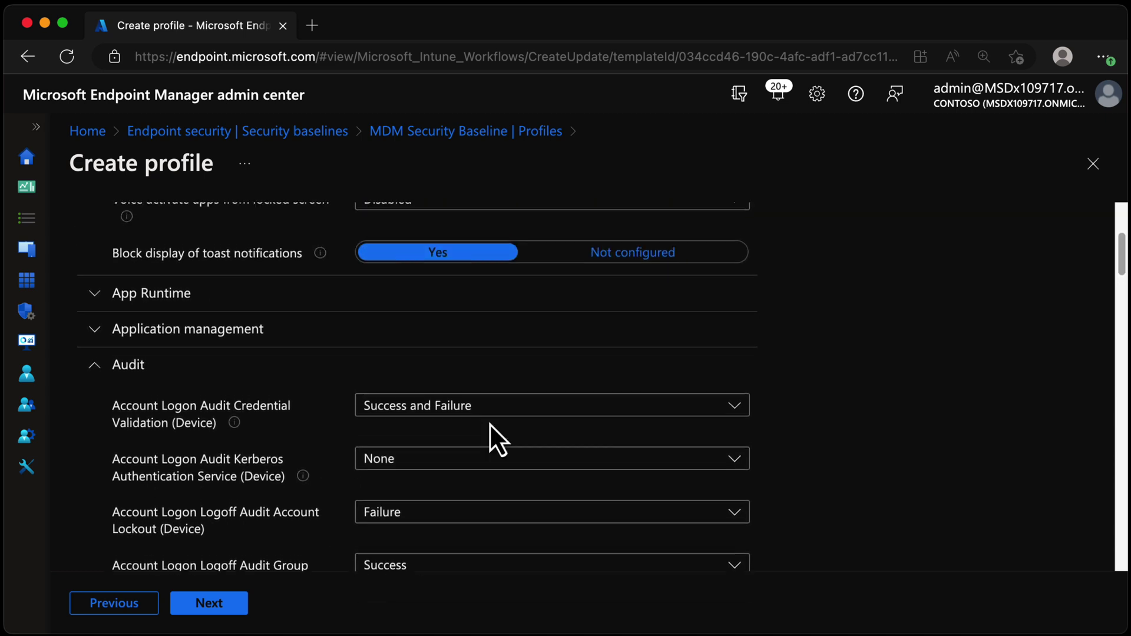
# Step: Search the baseline settings for "LAN Manager" and review the matching settings in the Browser category
pyautogui.scroll(3, 339, 418)
pyautogui.click(263, 307)
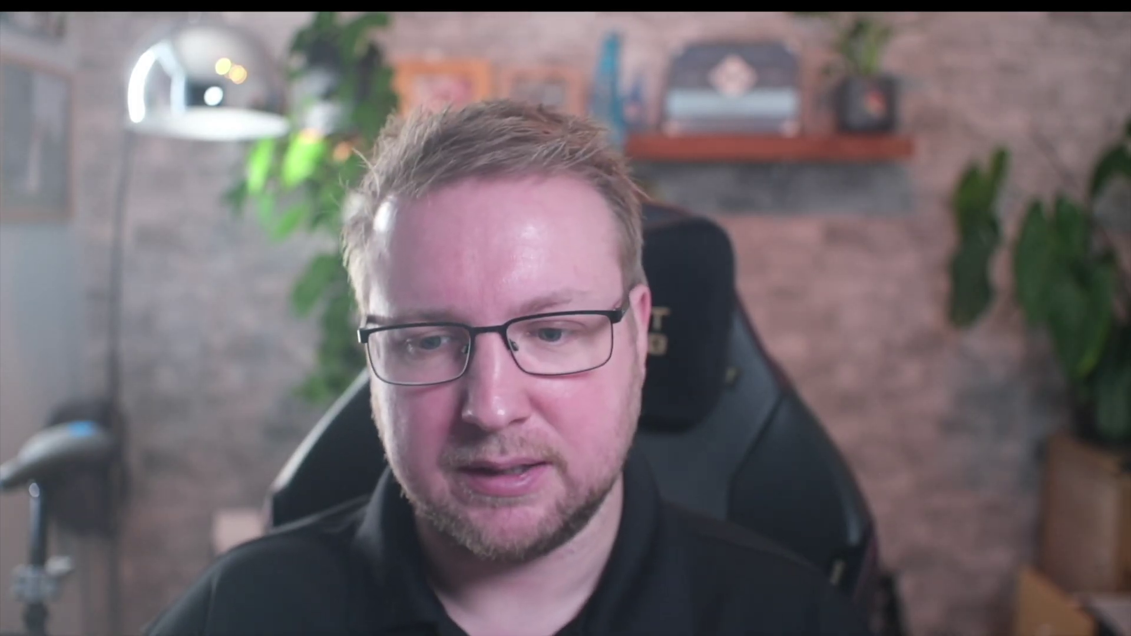
pyautogui.write('LAN Manager')
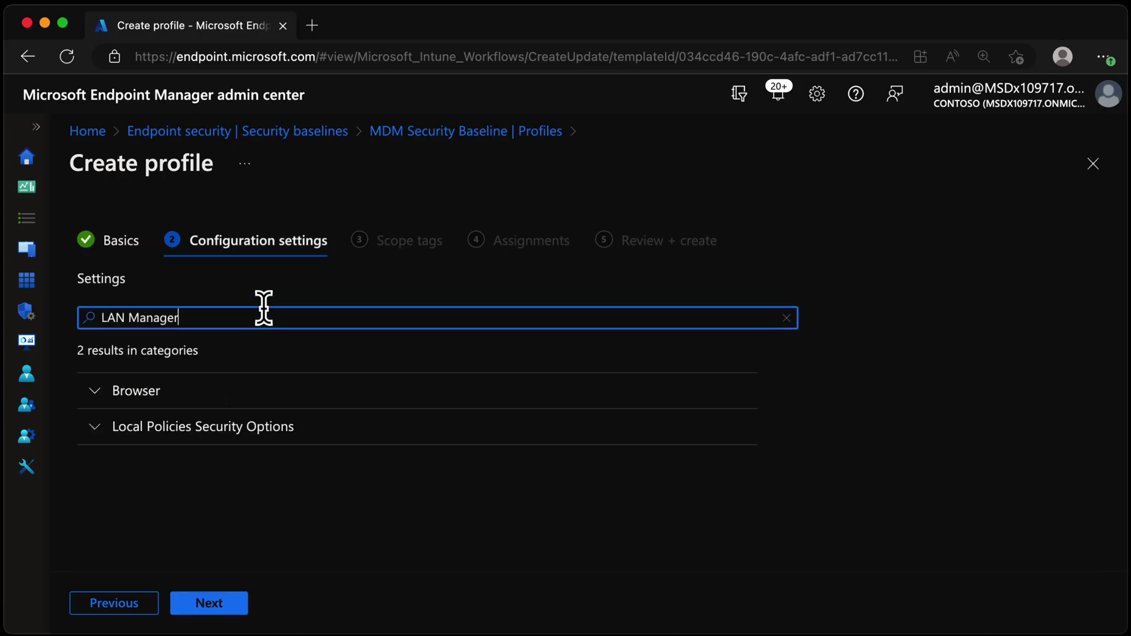
pyautogui.click(103, 393)
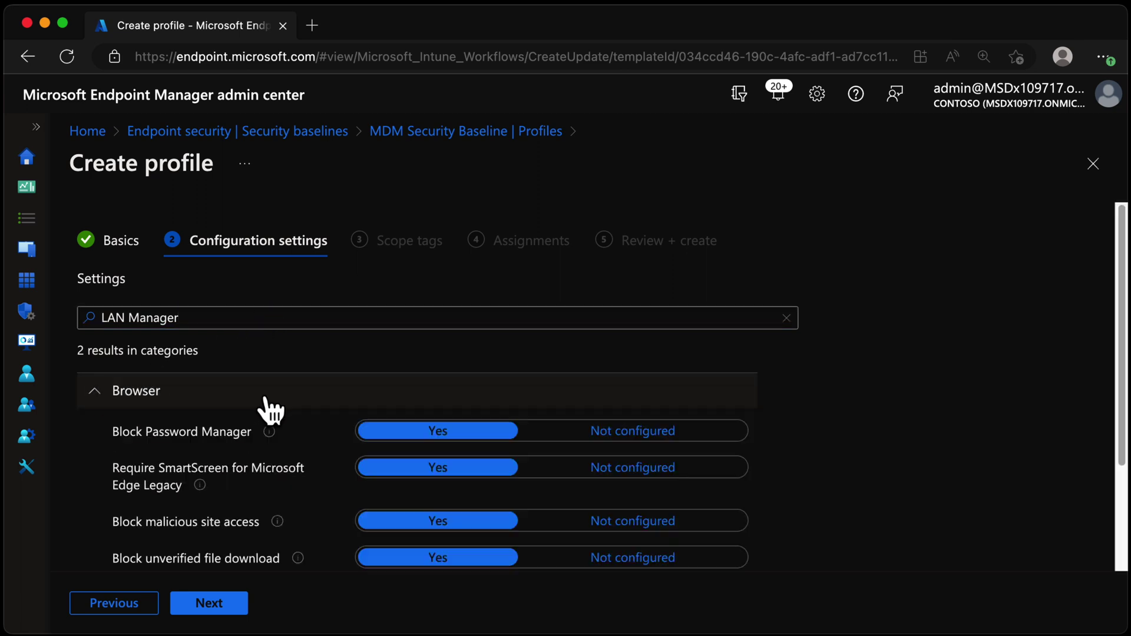
pyautogui.scroll(-3, 386, 413)
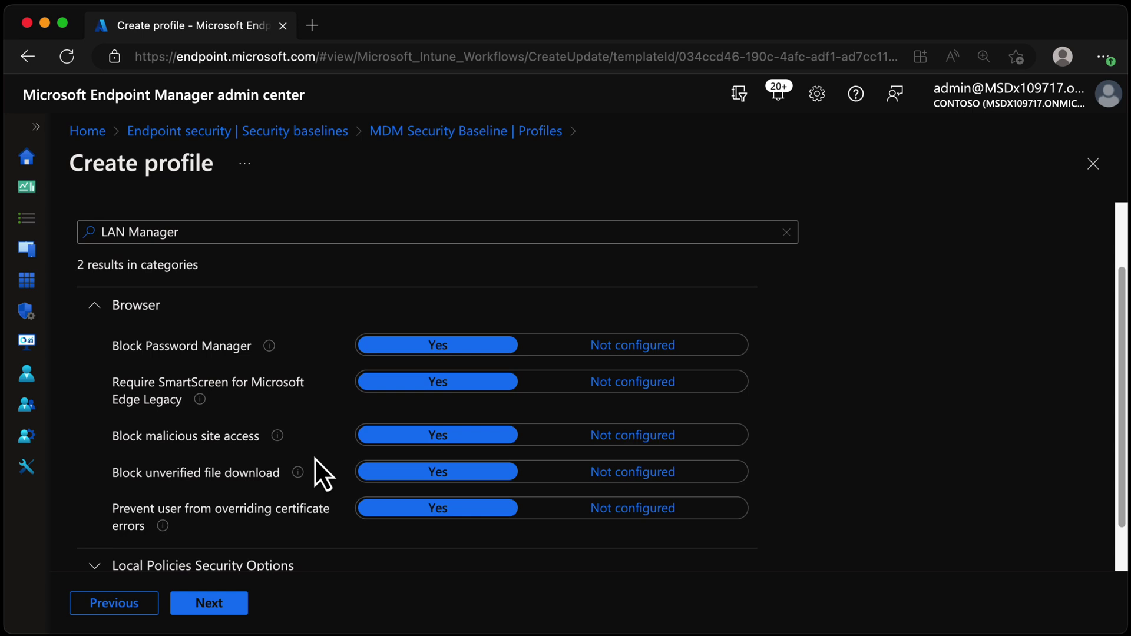
# Step: Collapse Browser, expand Local Policies Security Options, and examine the description of the setting that prevents storing the LAN manager hash value on next password change
pyautogui.click(94, 311)
pyautogui.click(98, 433)
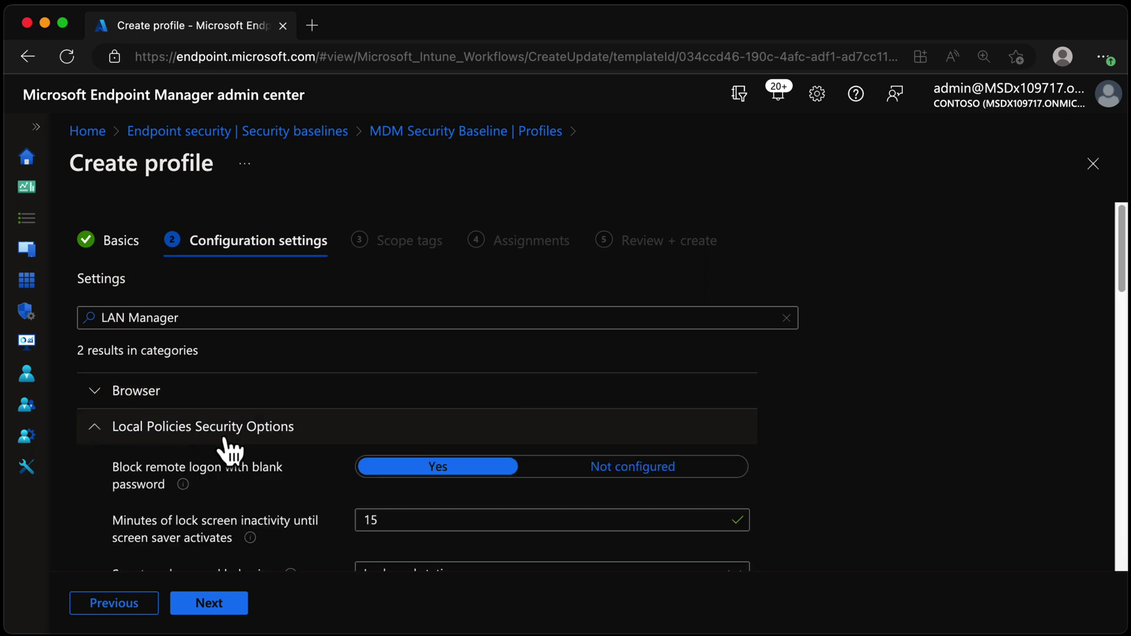
pyautogui.scroll(-8, 227, 439)
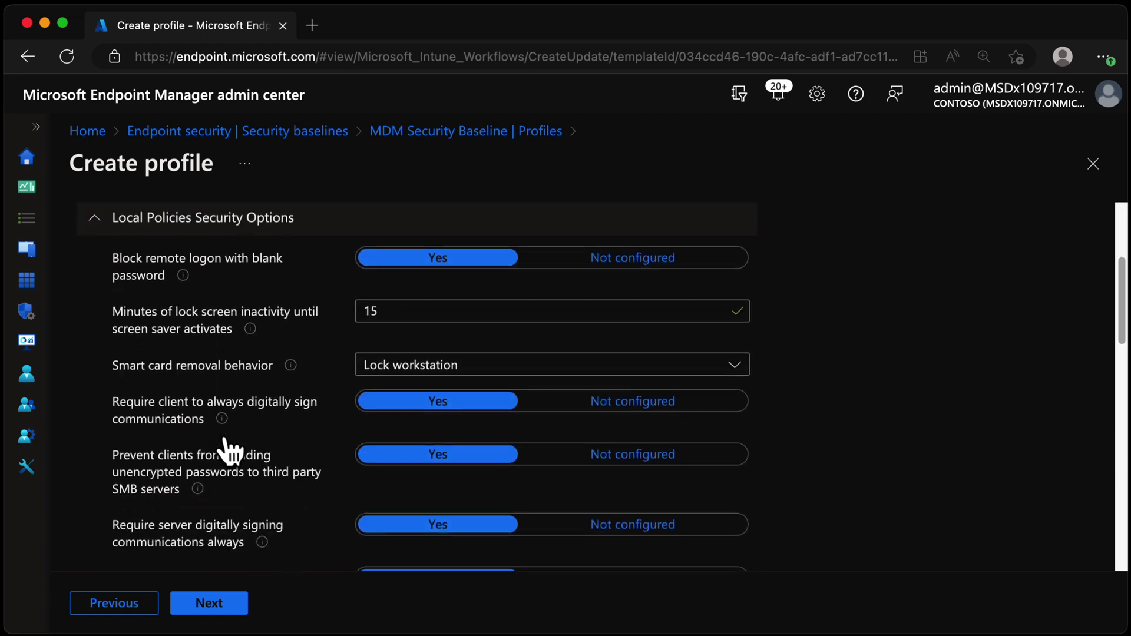
pyautogui.scroll(-5, 225, 435)
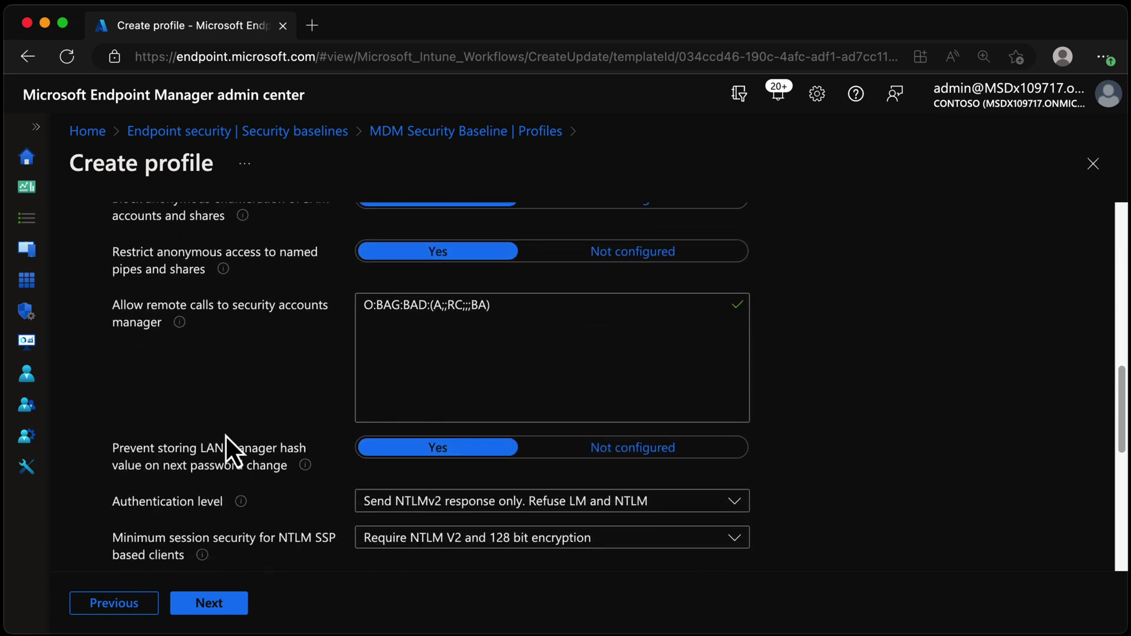
pyautogui.scroll(-1, 225, 435)
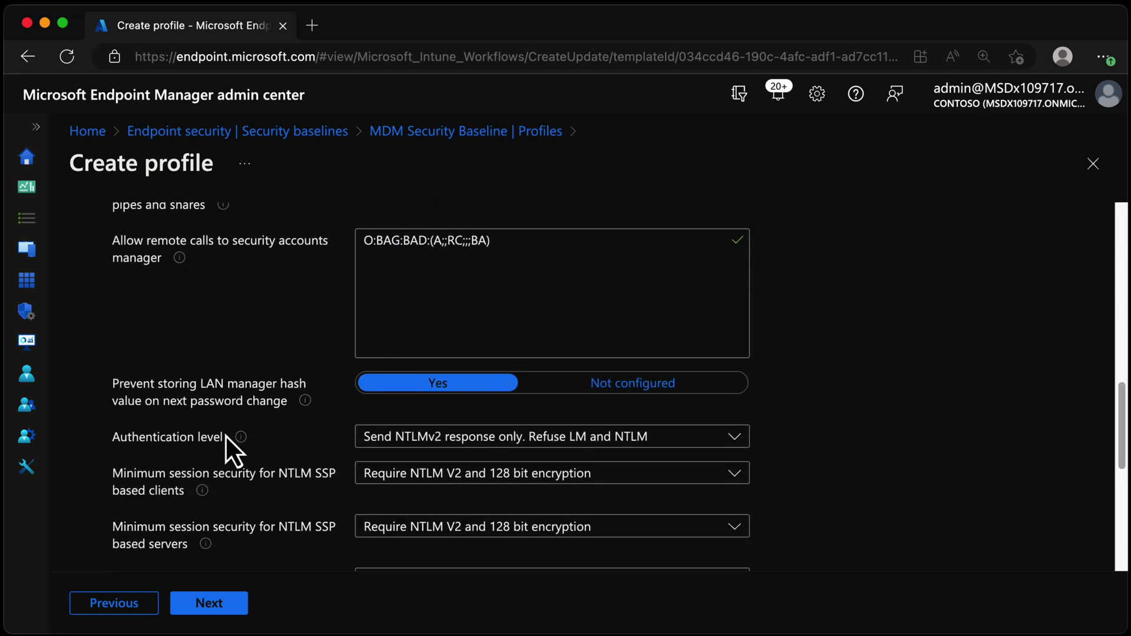
pyautogui.moveTo(295, 414)
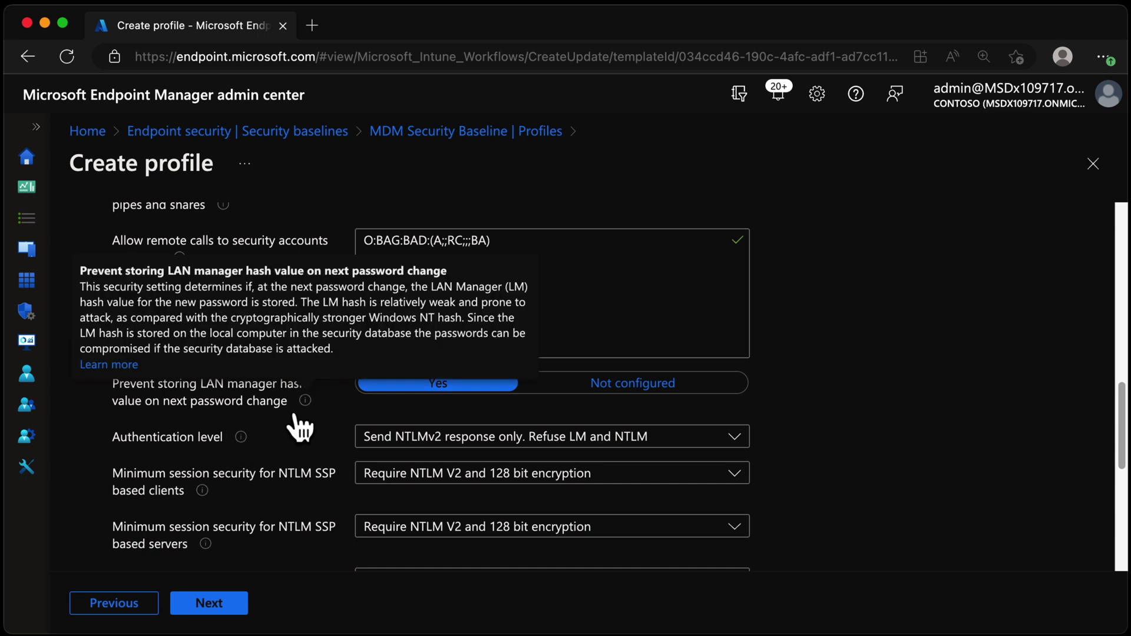